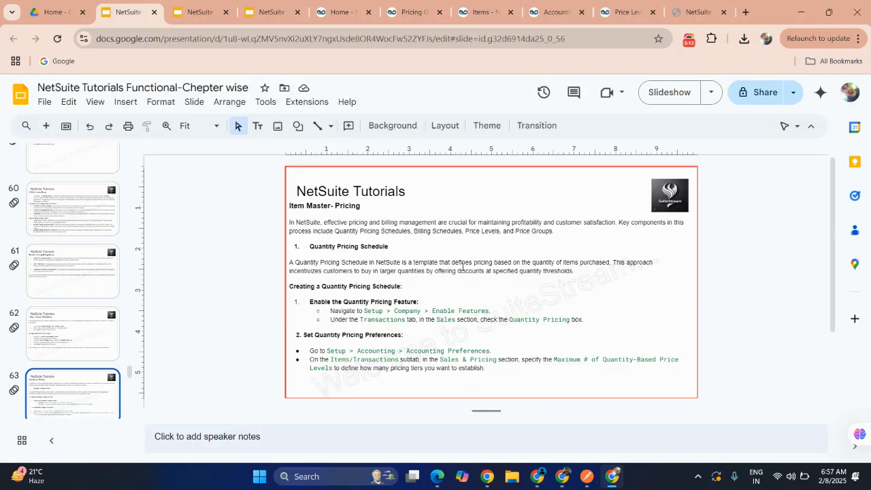
Switch to NetSuite and open the company's Enable Features page.
left_click(344, 12)
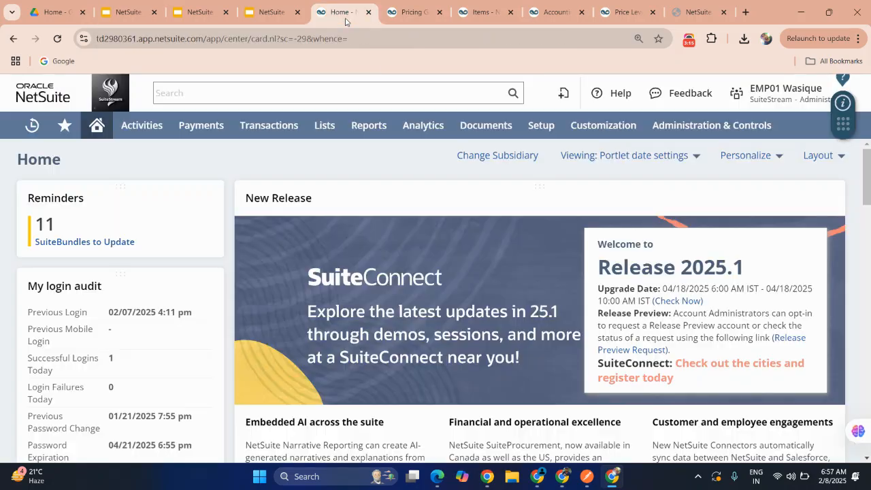
left_click(692, 41)
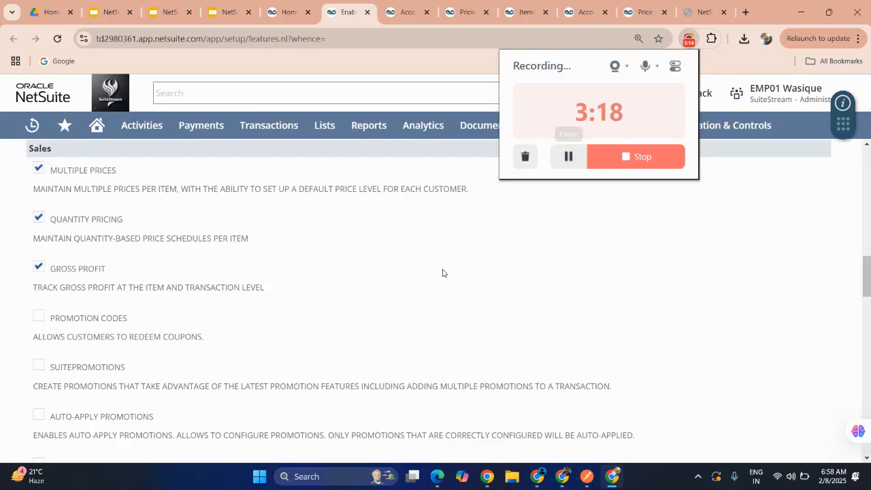
scroll(374, 380, "down", 5)
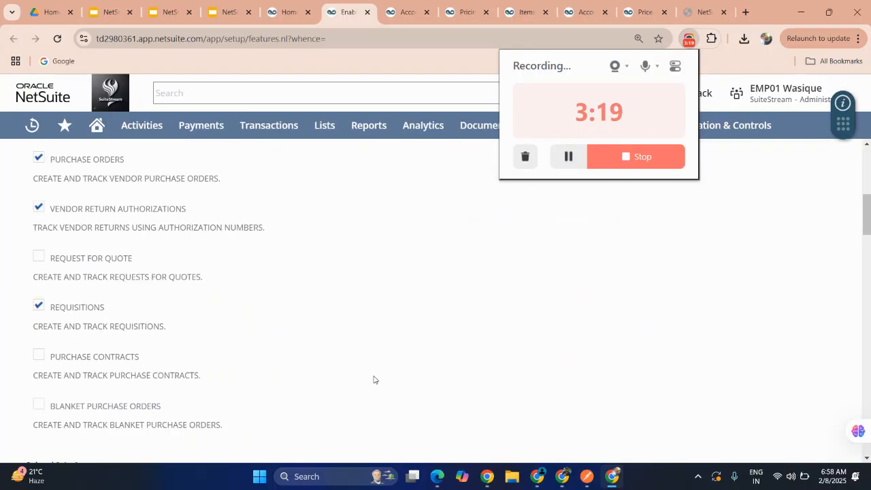
scroll(375, 379, "up", 5)
left_click(392, 268)
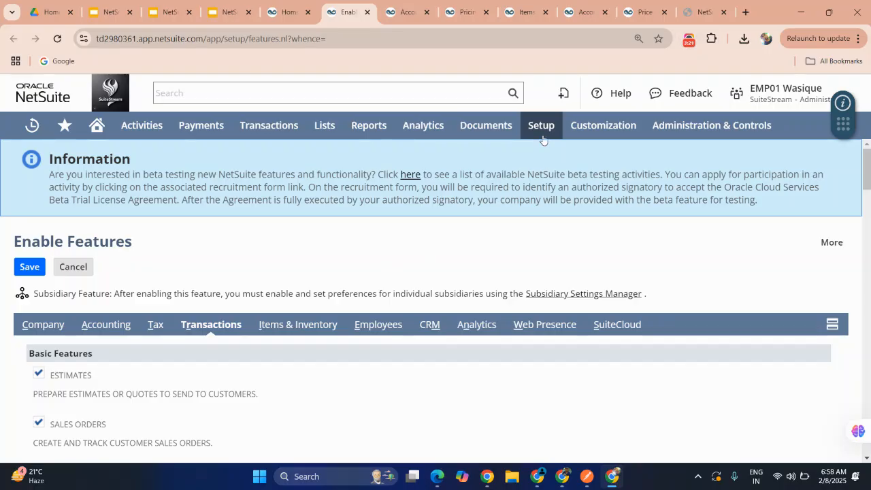
mouse_move(543, 139)
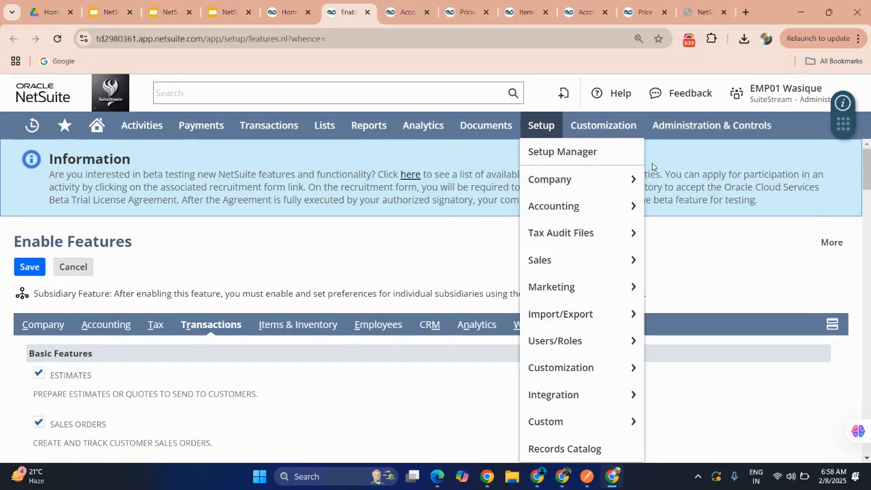
mouse_move(559, 182)
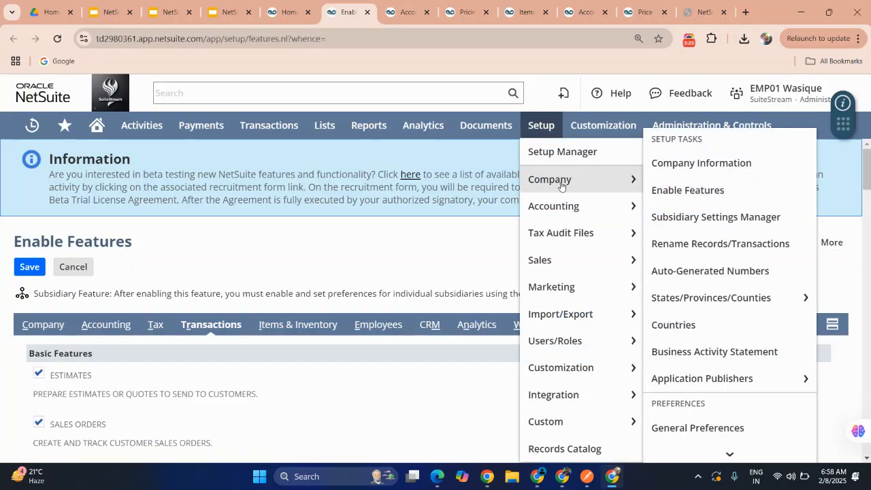
left_click(687, 190)
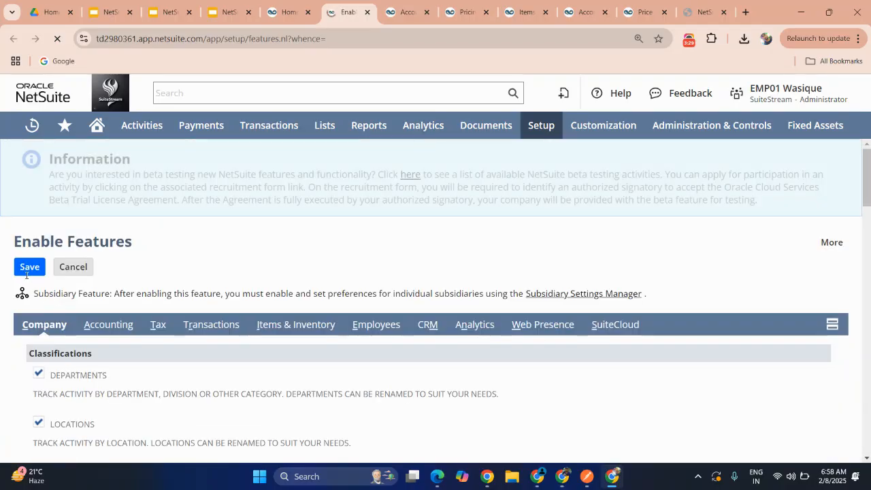
Look through the Transactions features to find the Quantity Pricing option in the Sales section.
left_click(201, 324)
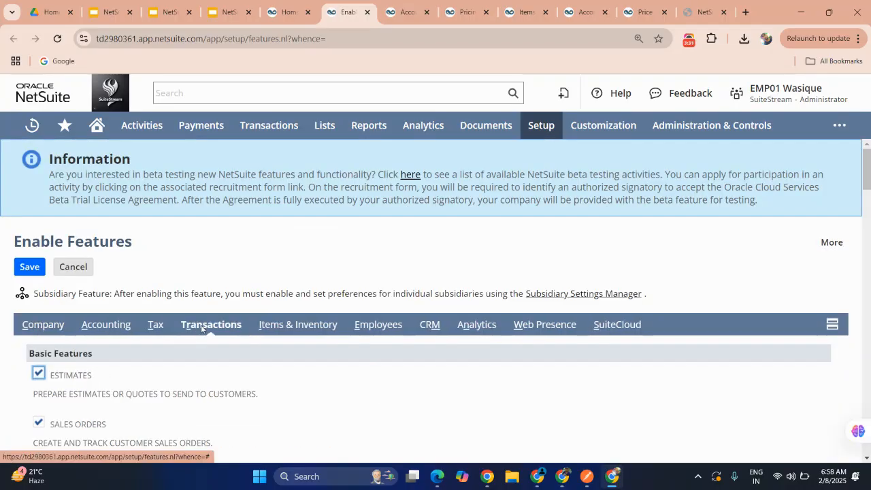
scroll(200, 329, "down", 3)
scroll(201, 329, "down", 10)
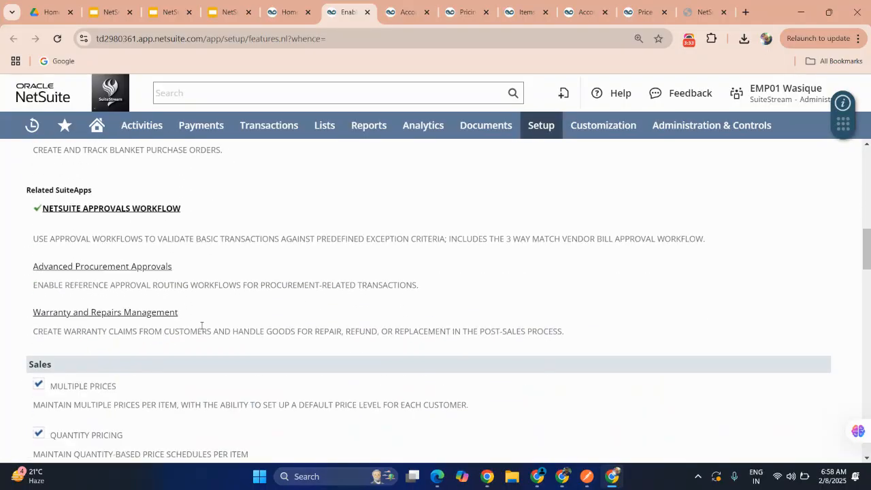
scroll(201, 328, "down", 12)
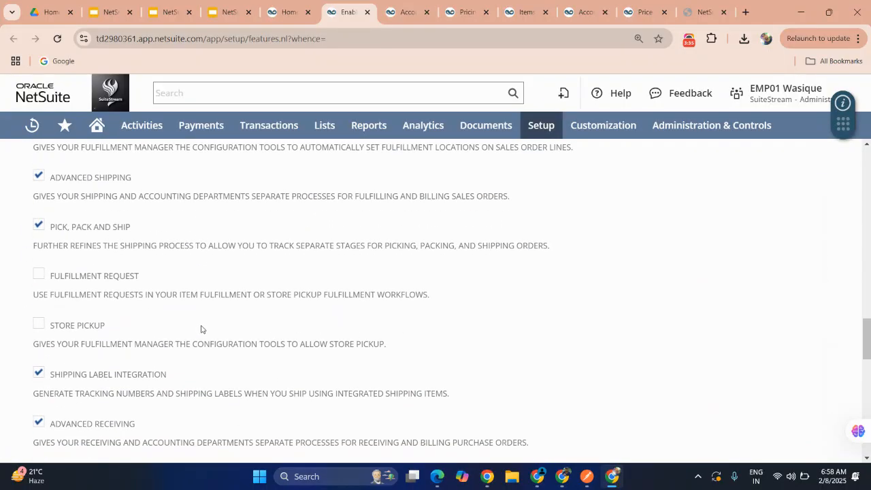
scroll(200, 330, "down", 4)
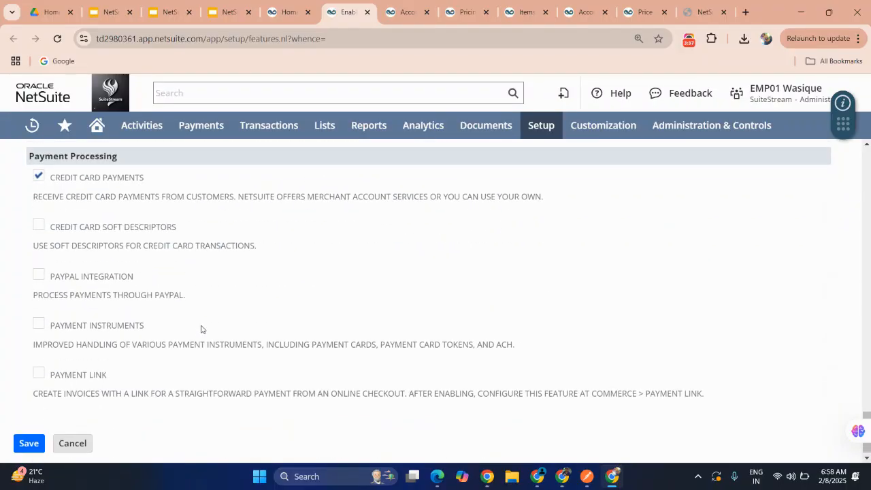
scroll(201, 329, "up", 10)
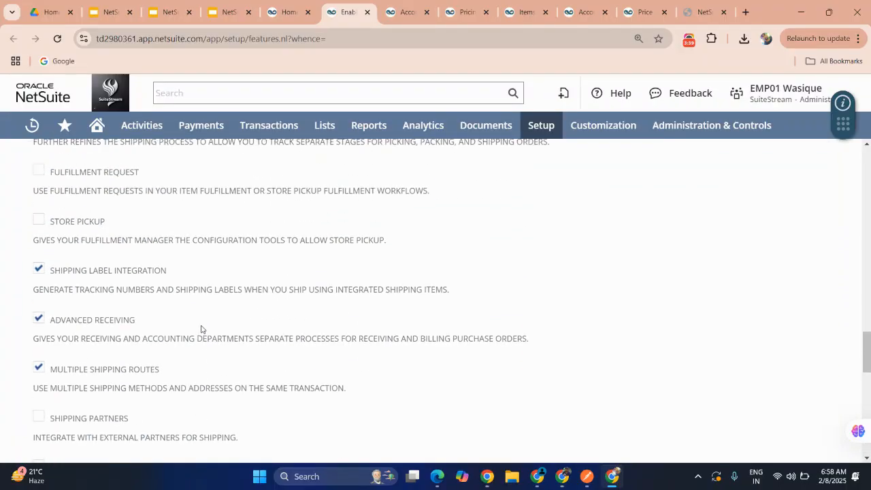
scroll(200, 330, "up", 7)
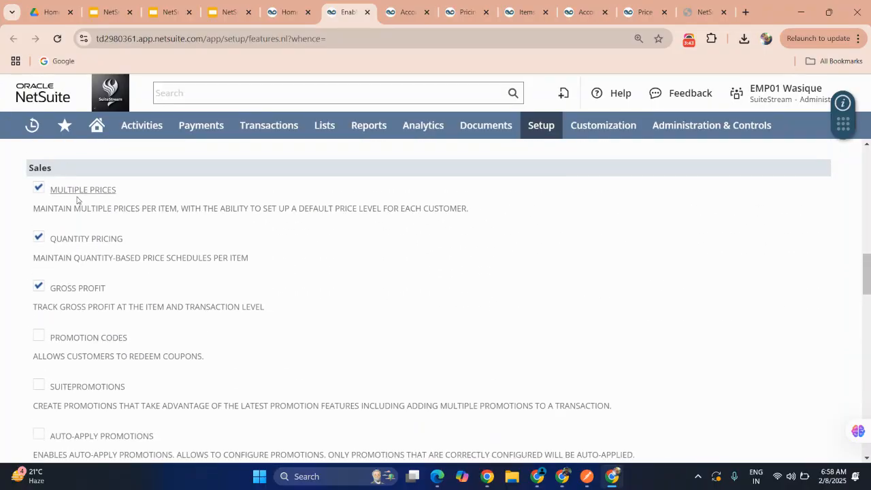
Toggle the Quantity Pricing feature off and back on in the Sales section.
left_click(38, 237)
left_click(38, 237)
scroll(106, 270, "down", 4)
scroll(106, 270, "down", 10)
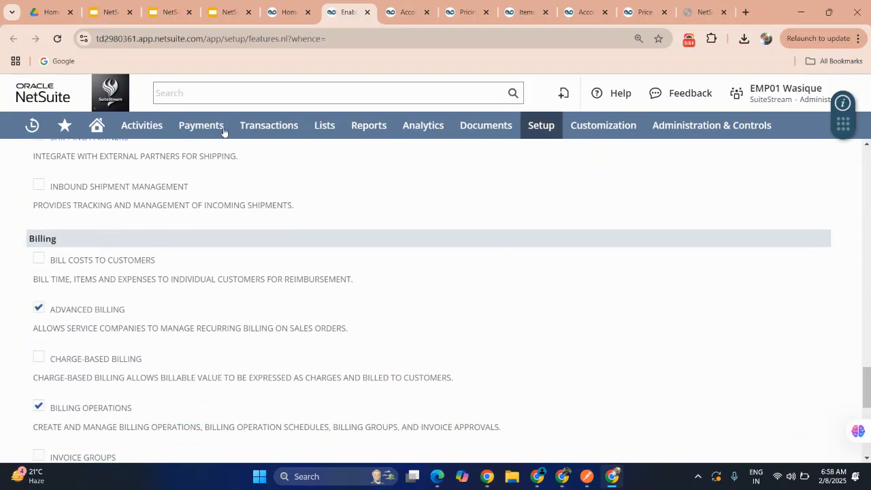
Consult the Item Master pricing slide and open NetSuite's Accounting Preferences, leaving the features page without saving.
left_click(109, 12)
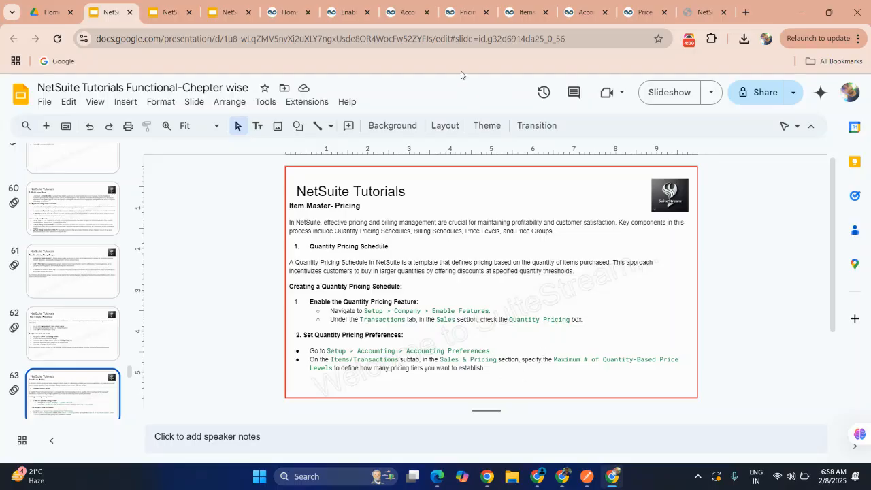
left_click(346, 10)
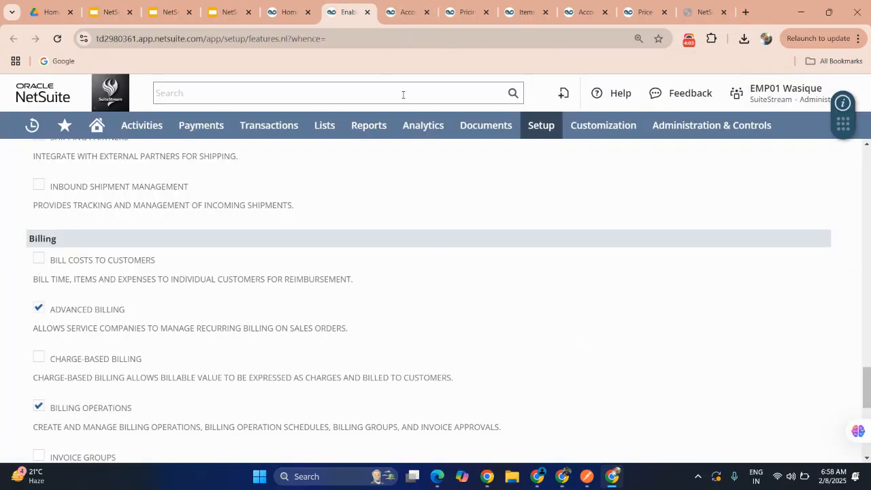
mouse_move(538, 125)
mouse_move(575, 207)
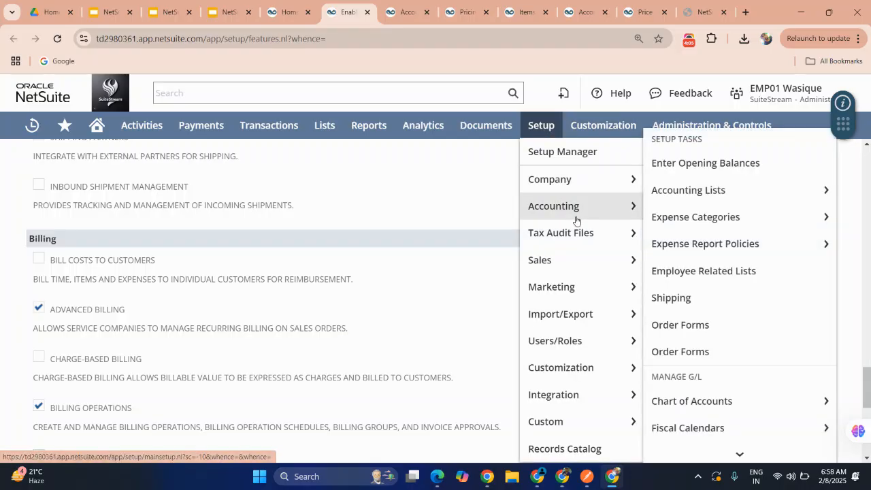
scroll(683, 225, "down", 4)
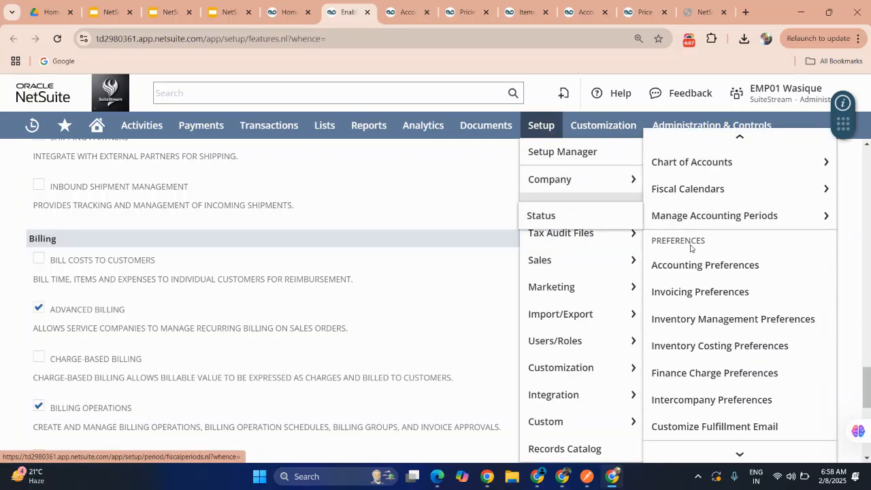
left_click(690, 262)
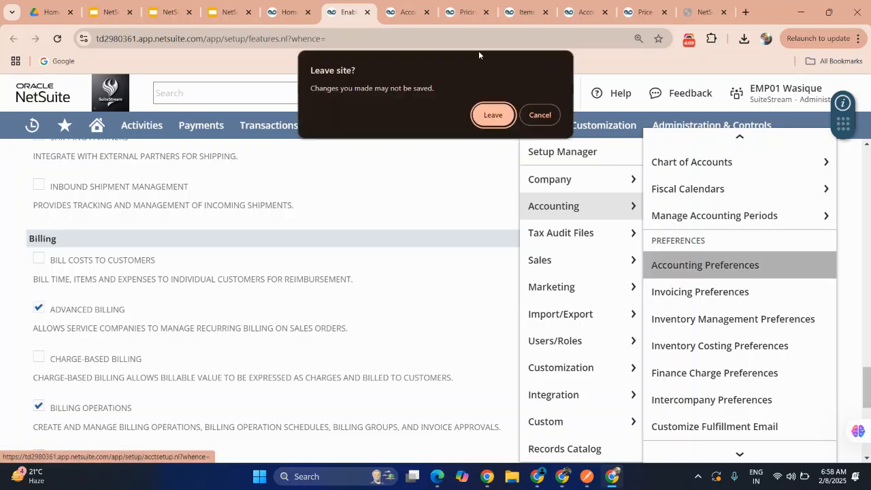
left_click(488, 121)
mouse_move(486, 123)
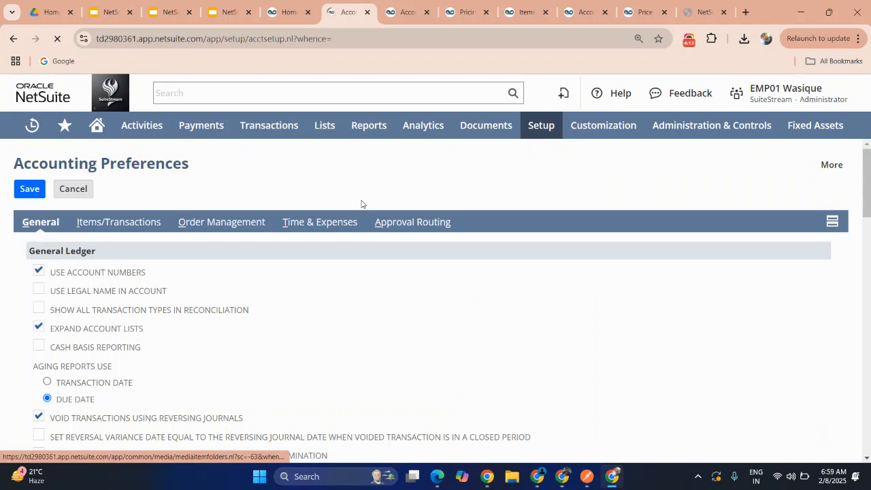
Look through the Items/Transactions accounting preferences for the quantity-based pricing settings.
scroll(362, 204, "down", 1)
scroll(320, 190, "down", 1)
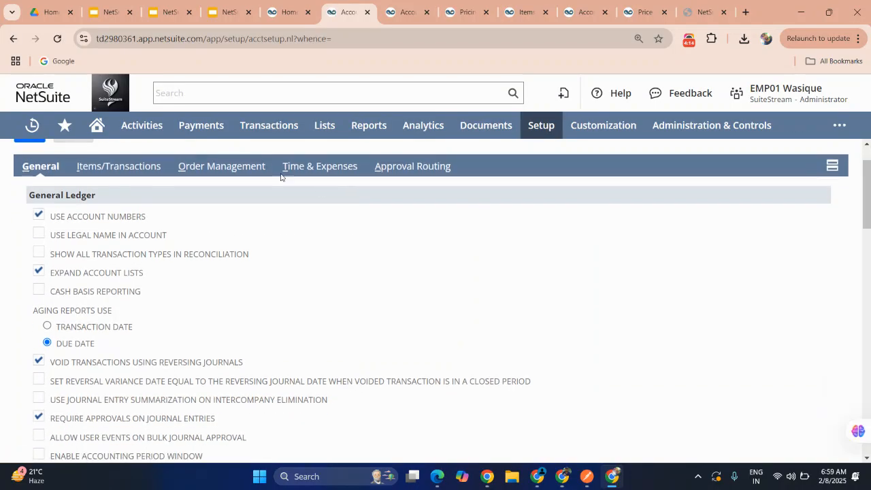
left_click(156, 169)
scroll(311, 288, "down", 8)
scroll(311, 288, "down", 10)
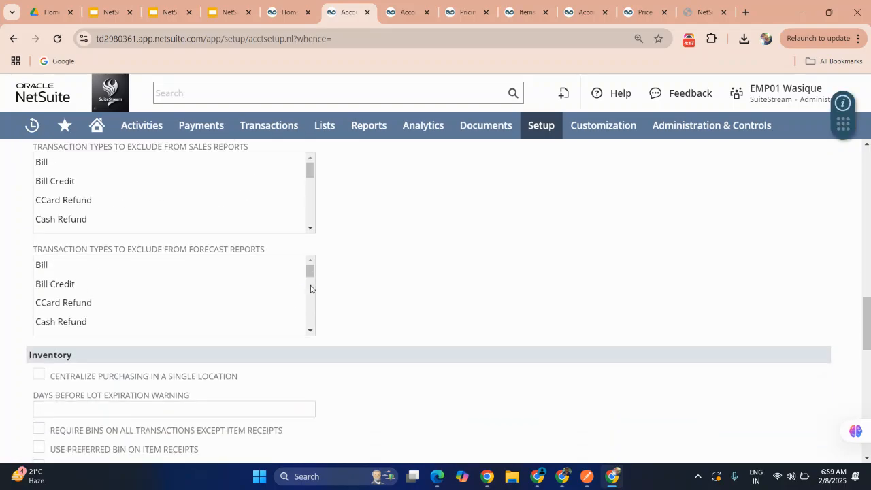
scroll(310, 288, "down", 3)
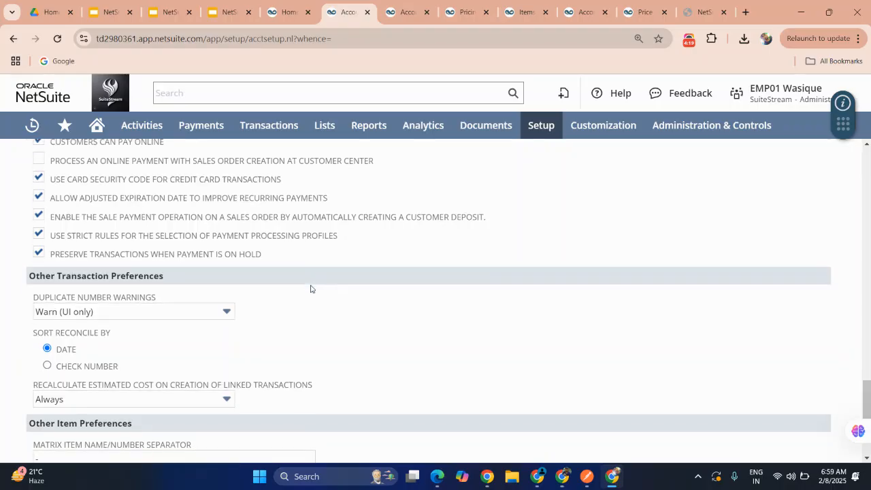
scroll(311, 289, "up", 8)
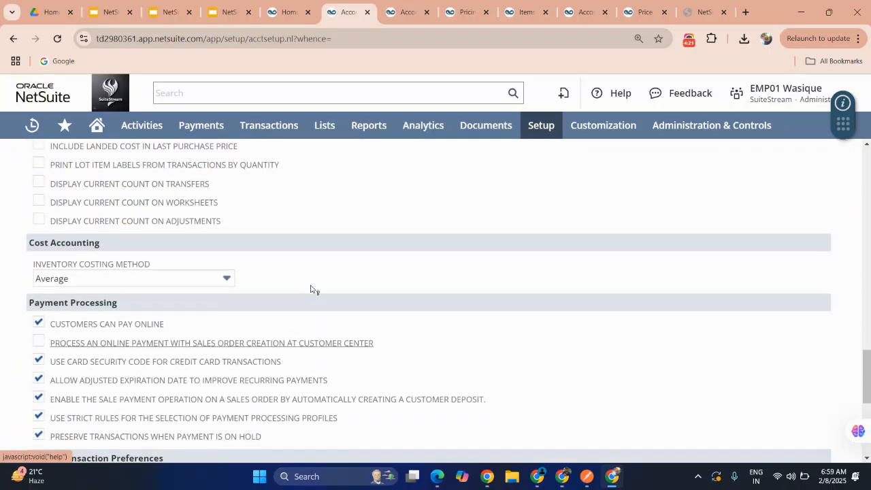
scroll(310, 288, "up", 8)
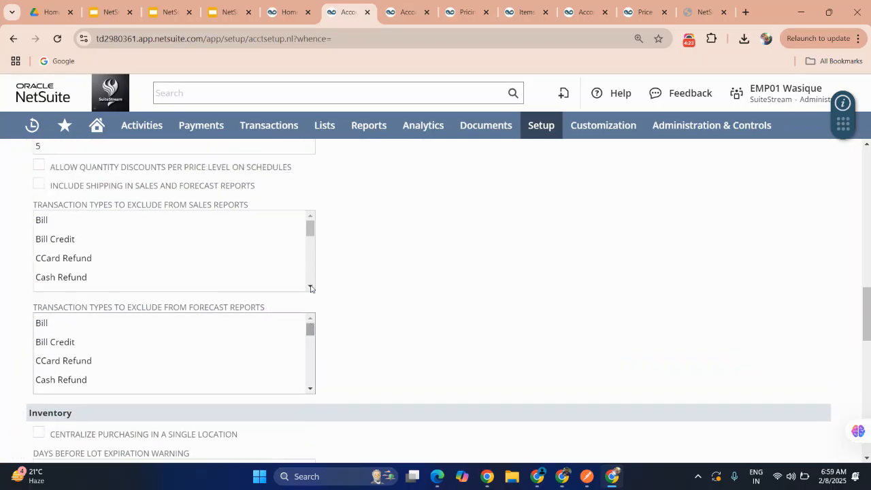
scroll(311, 288, "up", 10)
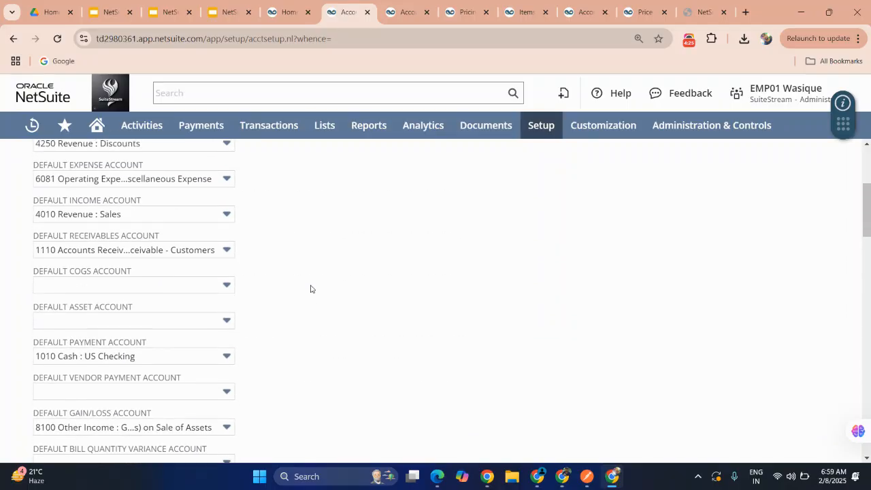
Look through the General accounting preferences down to the Exchange Rate Integration section.
left_click(25, 229)
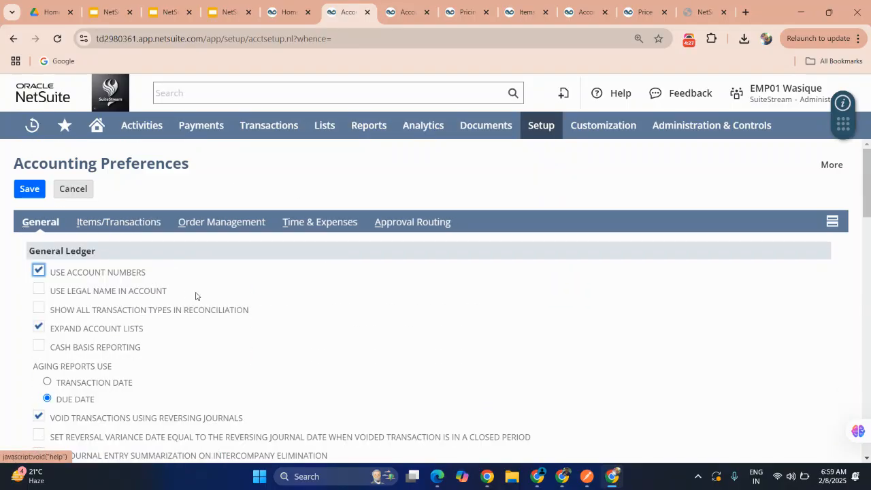
scroll(196, 296, "down", 10)
scroll(196, 296, "down", 8)
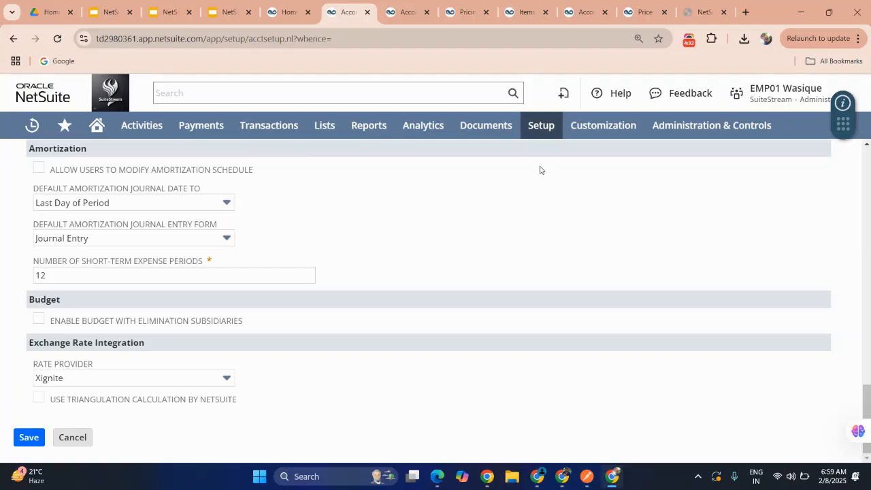
left_click(688, 45)
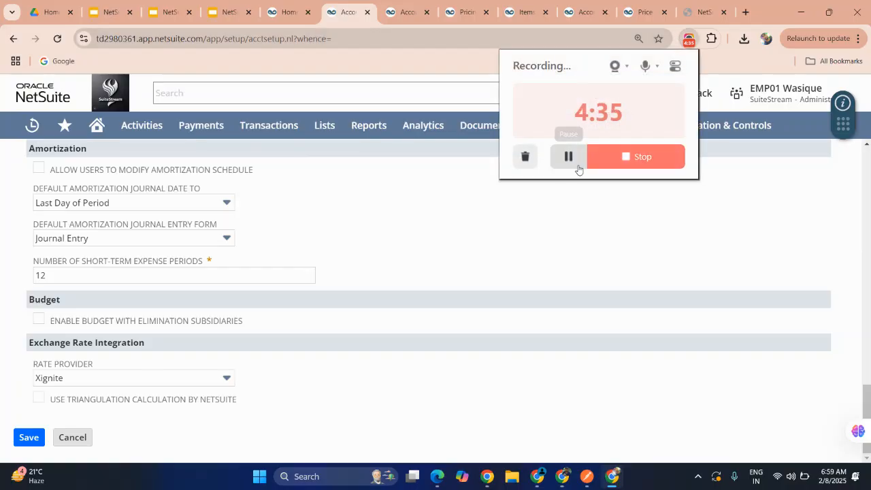
scroll(406, 242, "up", 5)
left_click(404, 245)
Locate Maximum # of Quantity-Based Price Levels under Sales & Pricing in the Items/Transactions preferences and select its value.
scroll(405, 245, "up", 10)
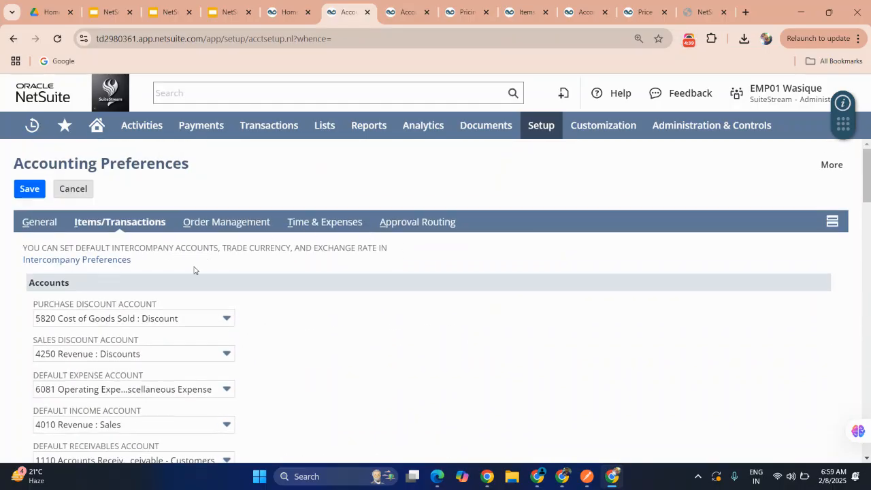
scroll(194, 270, "down", 9)
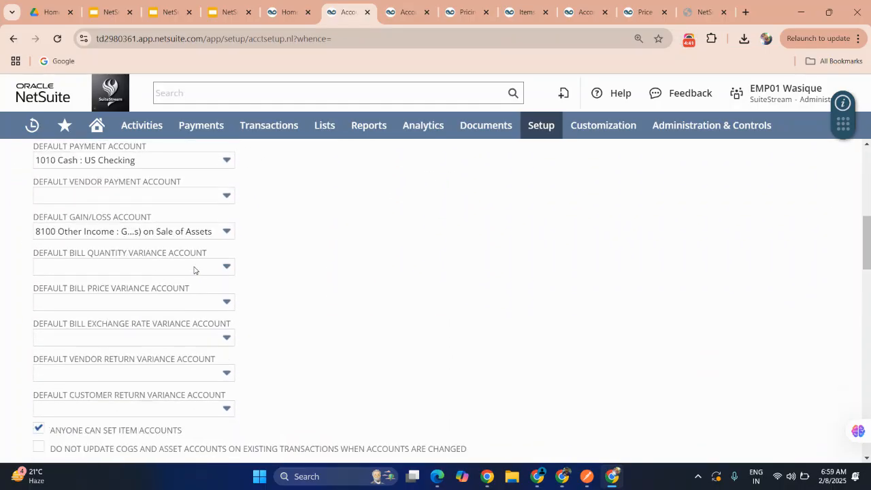
scroll(194, 270, "down", 3)
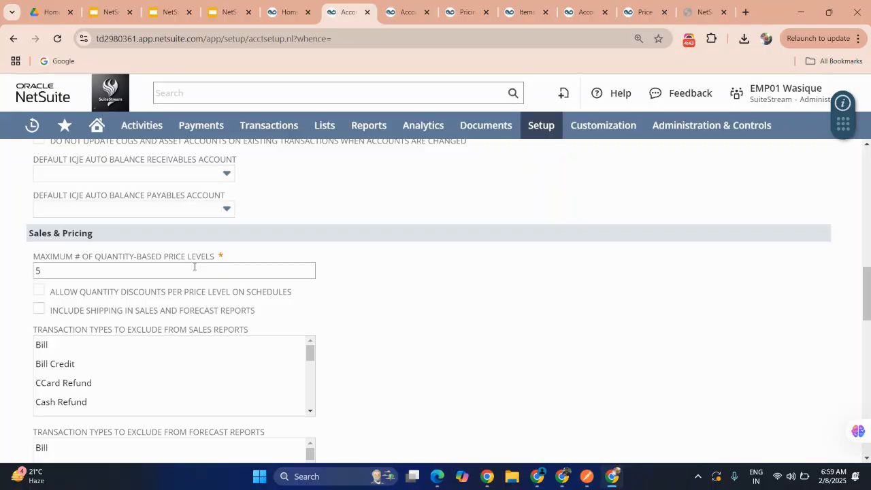
left_click(56, 267)
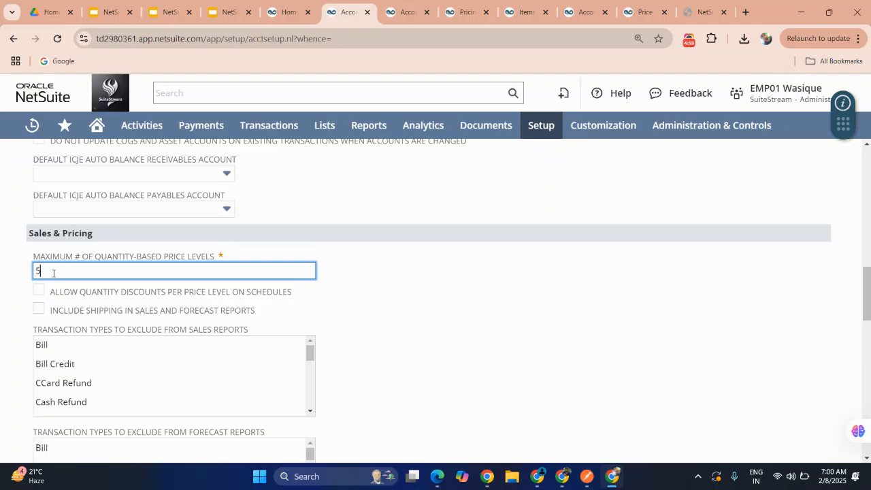
double_click(39, 271)
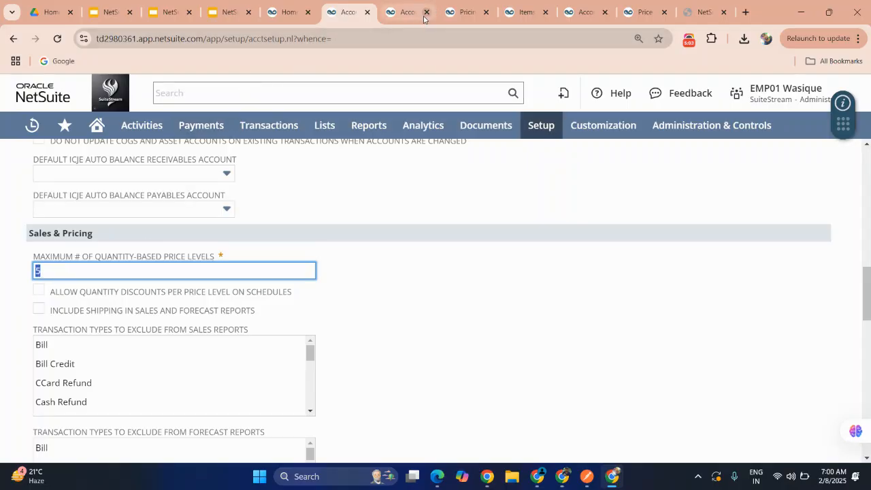
Open the item Ipad max pro with 24 Inch for editing and examine the quantity columns of its pricing grid.
left_click(520, 12)
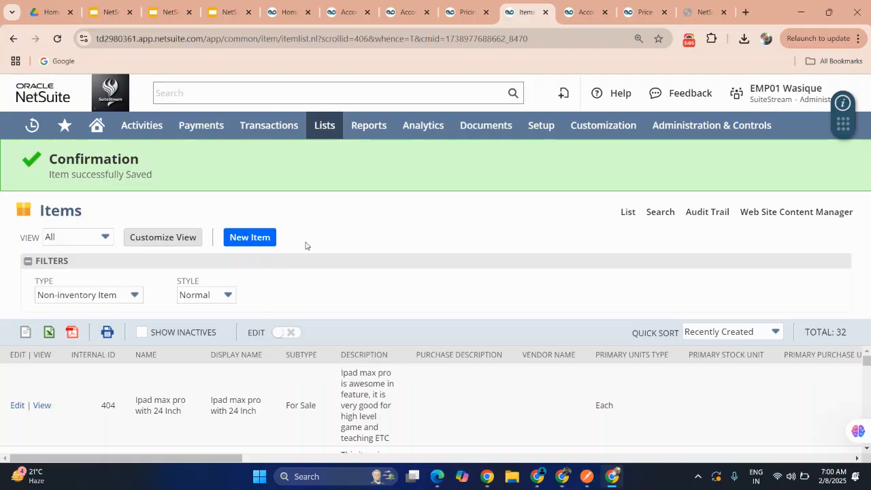
left_click(39, 410)
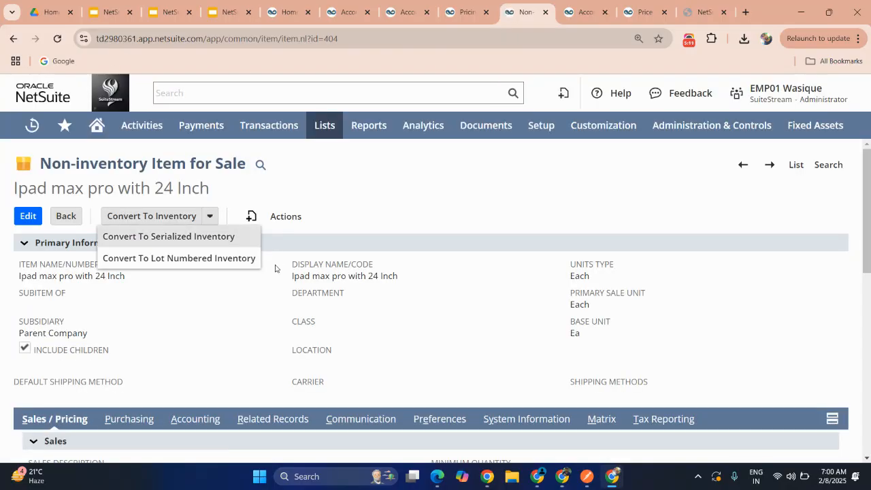
left_click(23, 215)
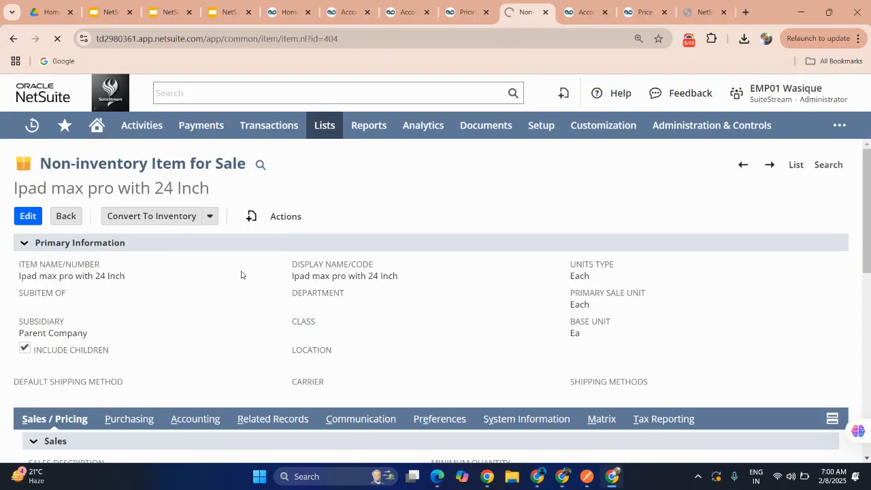
scroll(263, 249, "down", 6)
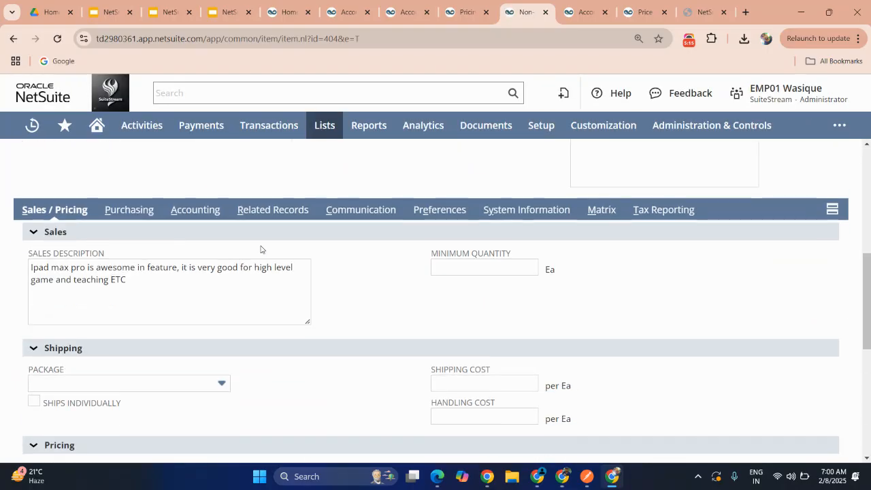
scroll(323, 270, "down", 5)
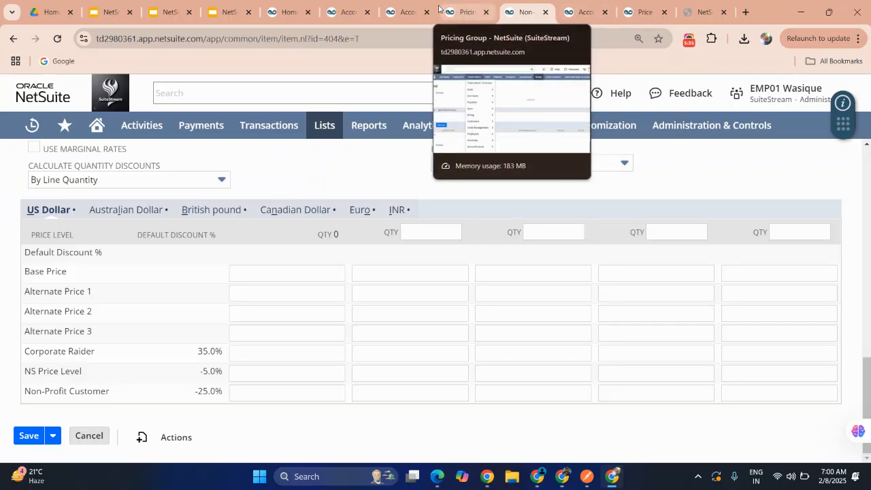
Read the field help for Maximum # of Quantity-Based Price Levels in the Items/Transactions accounting preferences.
left_click(408, 12)
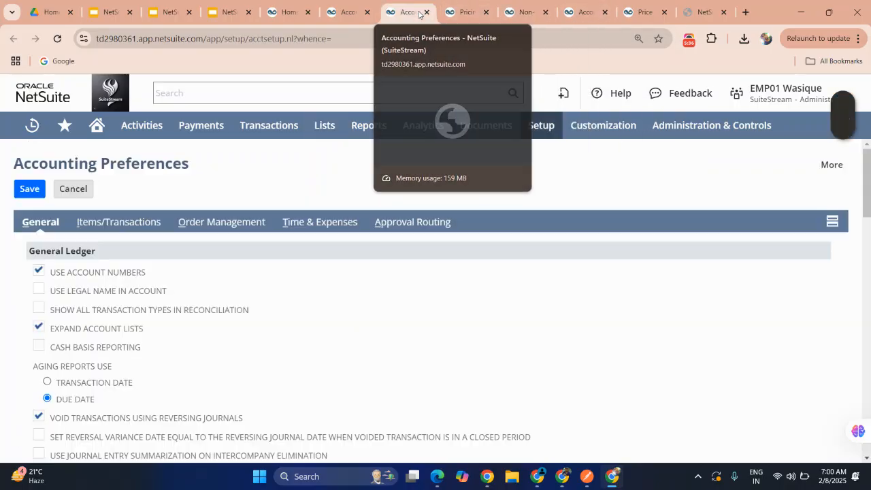
left_click(342, 12)
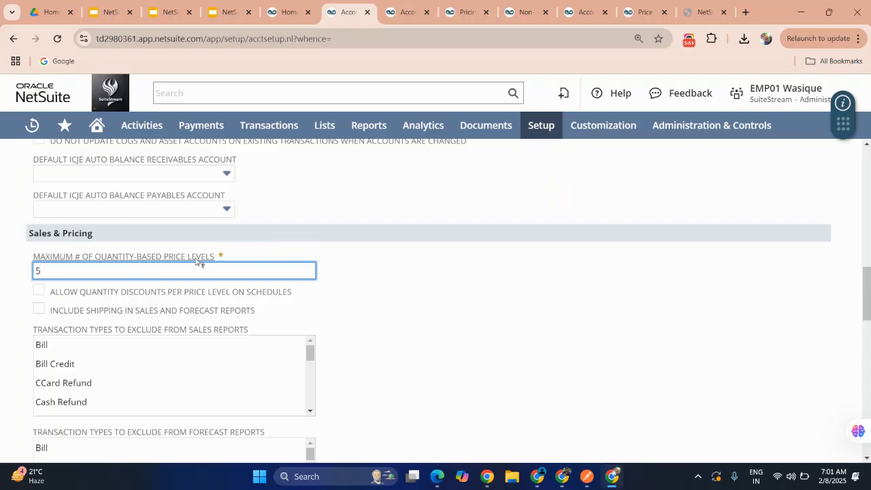
left_click(162, 256)
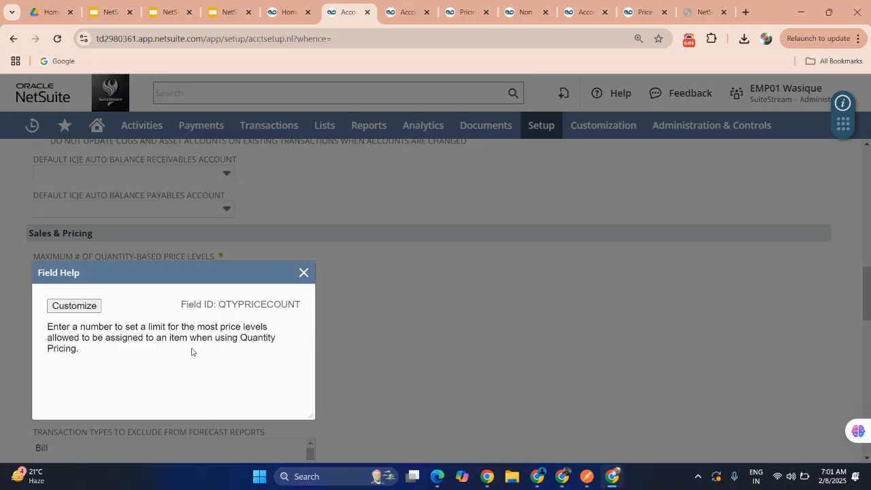
left_click(304, 272)
scroll(305, 277, "up", 10)
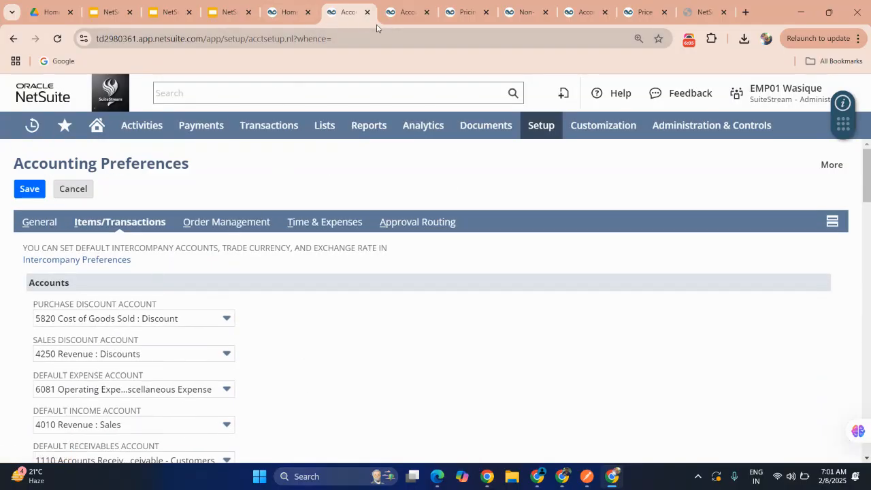
Present the Item Master- Pricing slide and the following slide on creating a pricing schedule and assigning it to items.
left_click(404, 12)
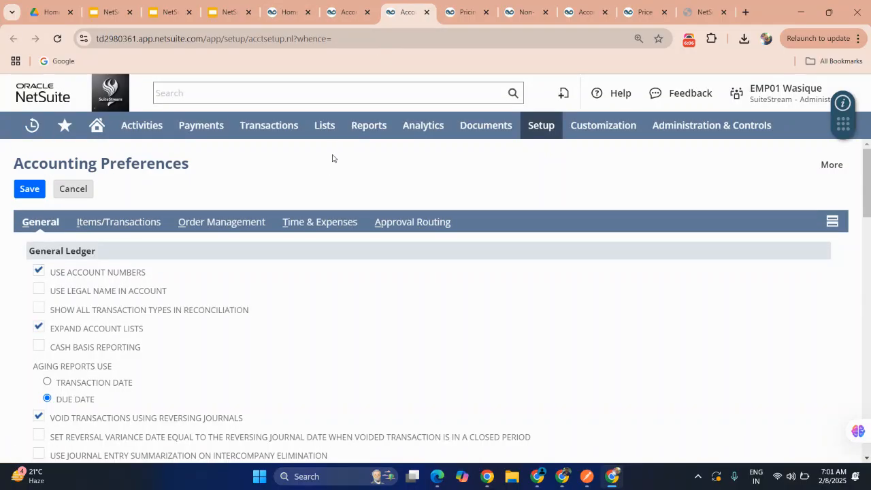
left_click(114, 10)
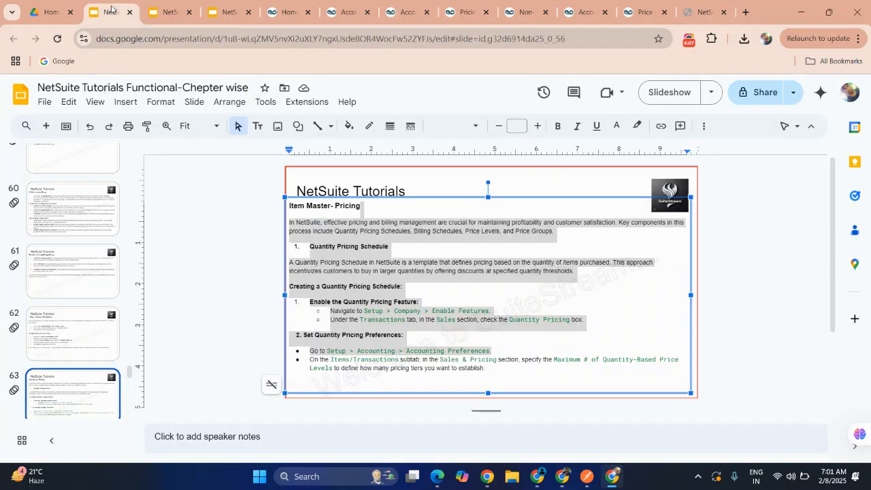
left_click(539, 257)
left_click(668, 92)
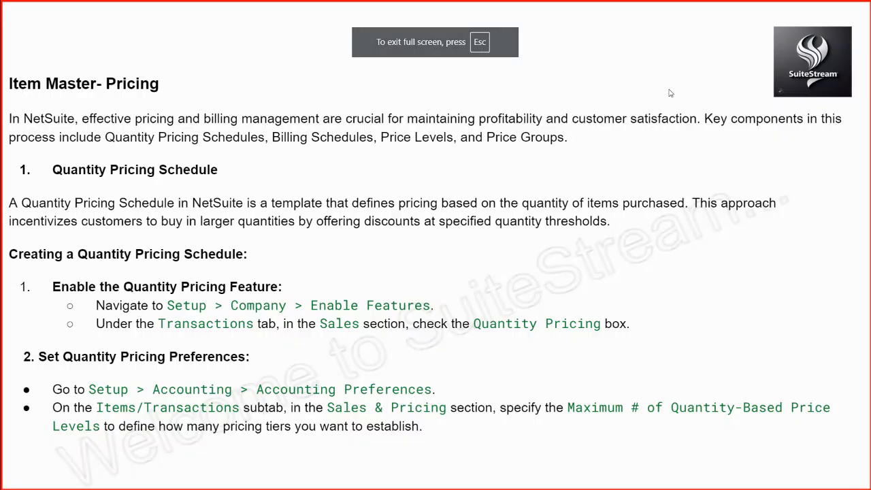
key("Right")
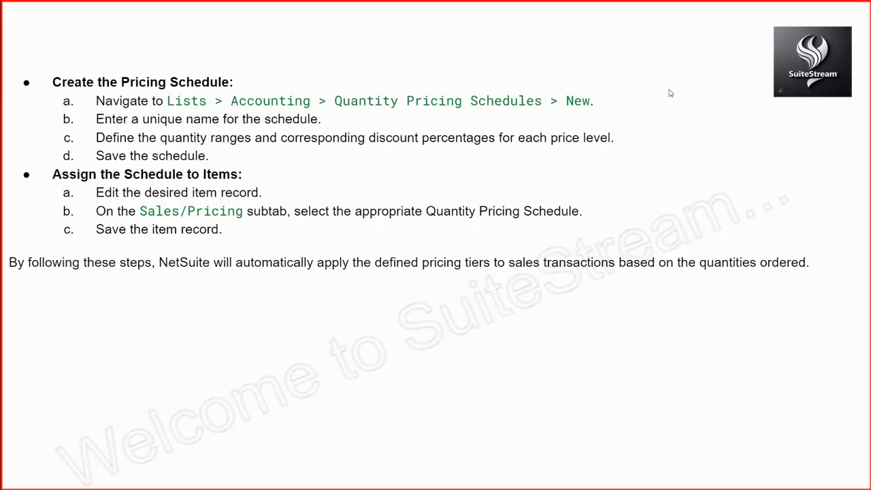
key("Escape")
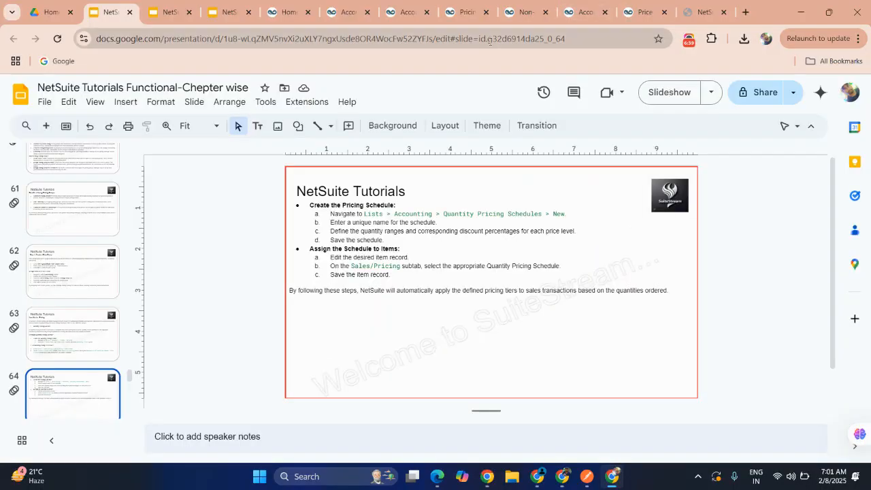
Open NetSuite's items list and view the Notebooks non-inventory item record.
left_click(291, 12)
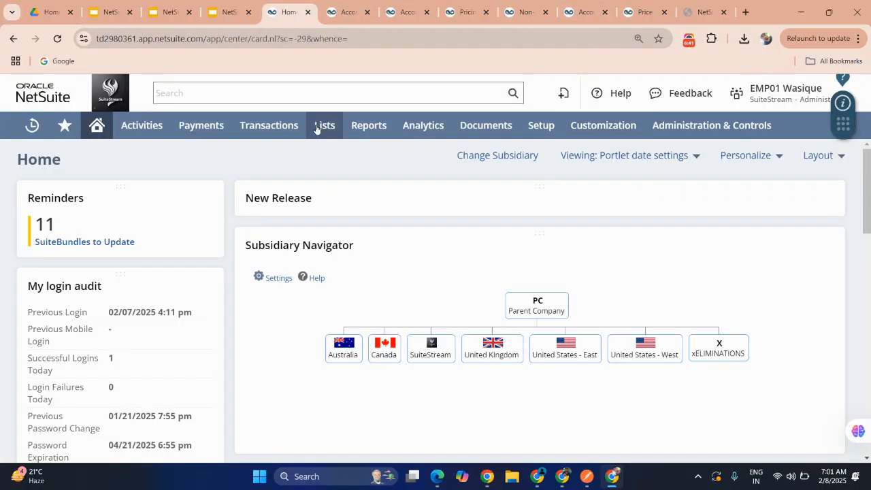
mouse_move(319, 131)
mouse_move(332, 177)
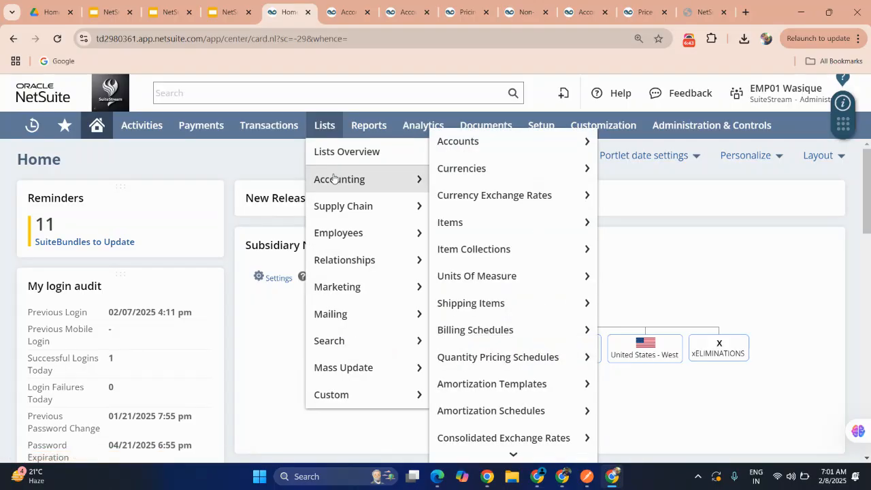
mouse_move(460, 223)
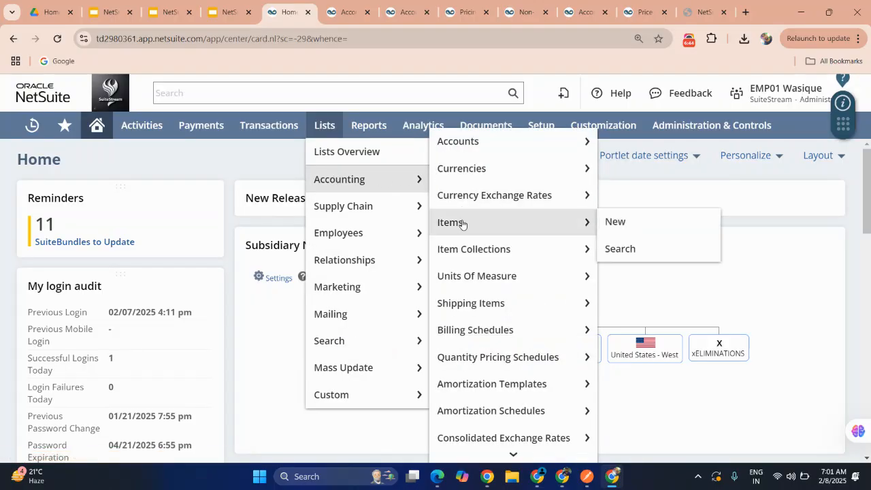
left_click(541, 228)
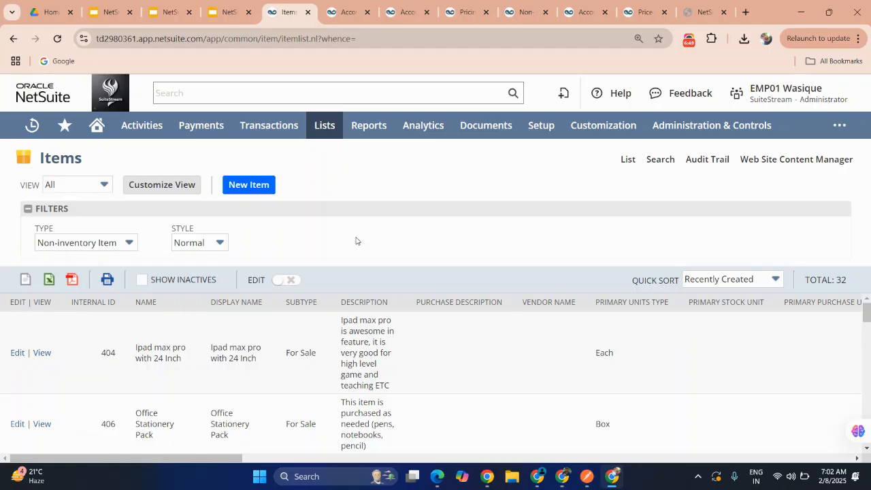
scroll(316, 285, "down", 5)
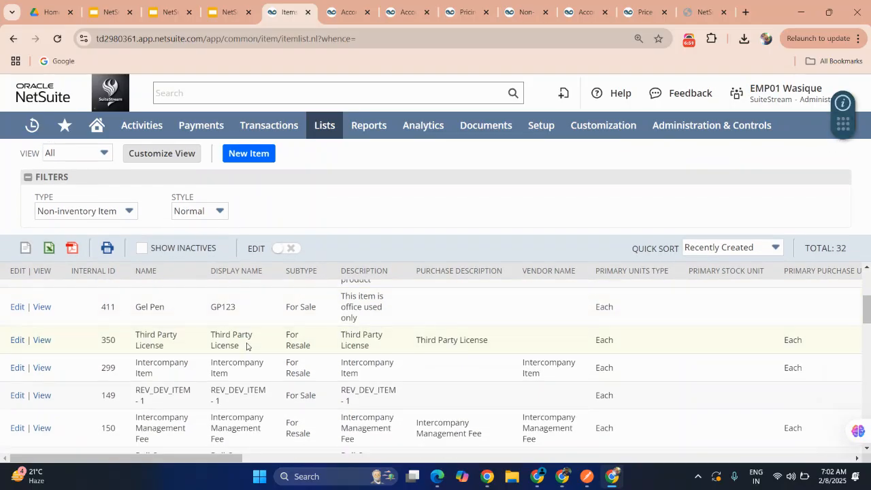
left_click(29, 317)
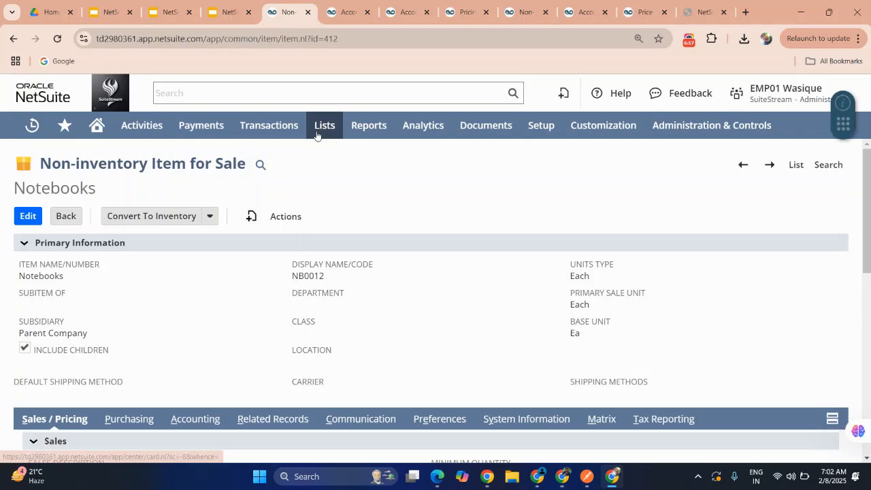
Open the Quantity Pricing Schedules accounting list in a new browser tab and switch to it.
mouse_move(320, 134)
mouse_move(333, 185)
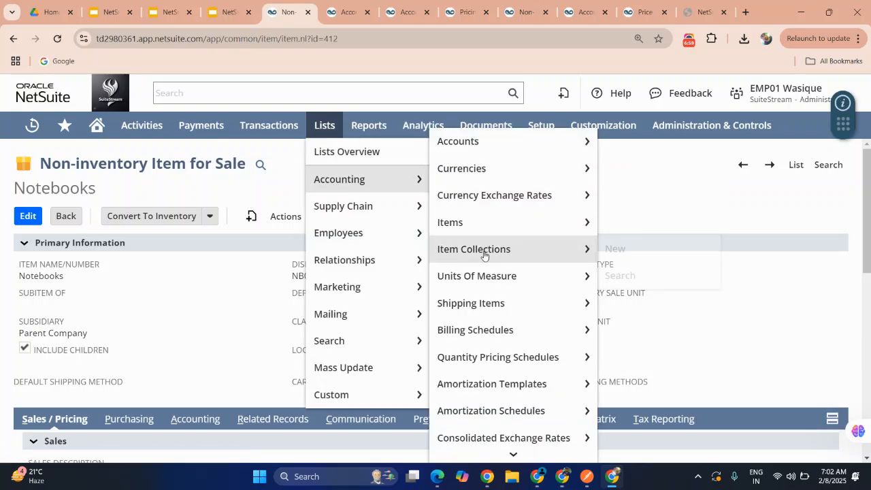
mouse_move(477, 328)
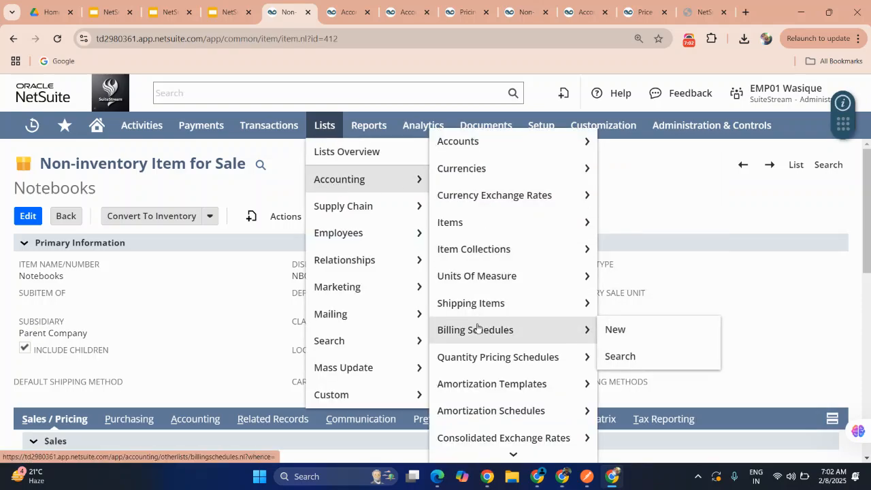
mouse_move(495, 366)
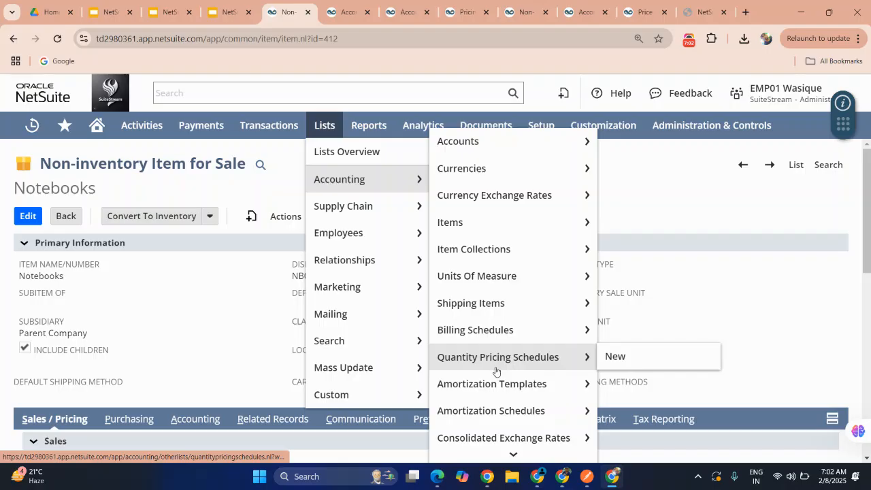
right_click(536, 361)
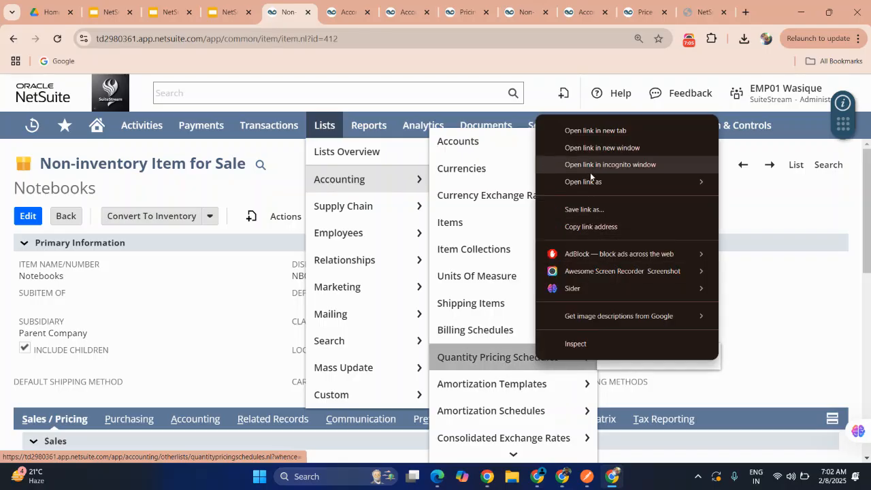
left_click(591, 132)
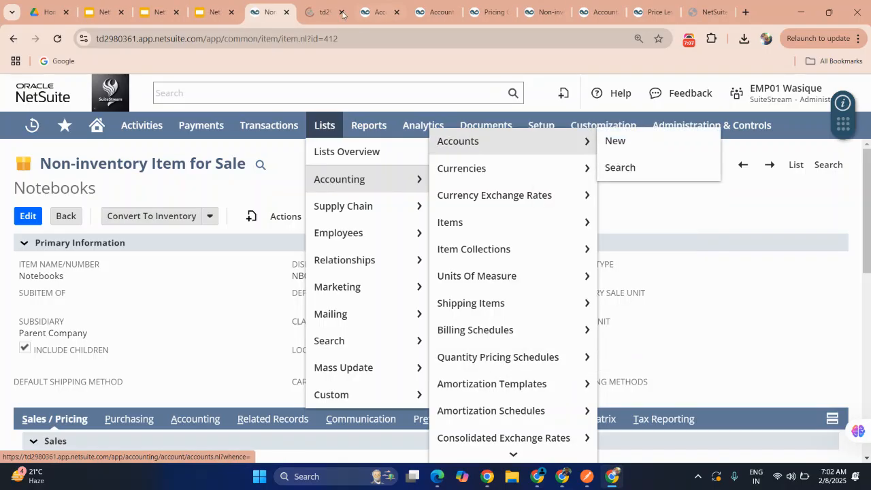
left_click(307, 14)
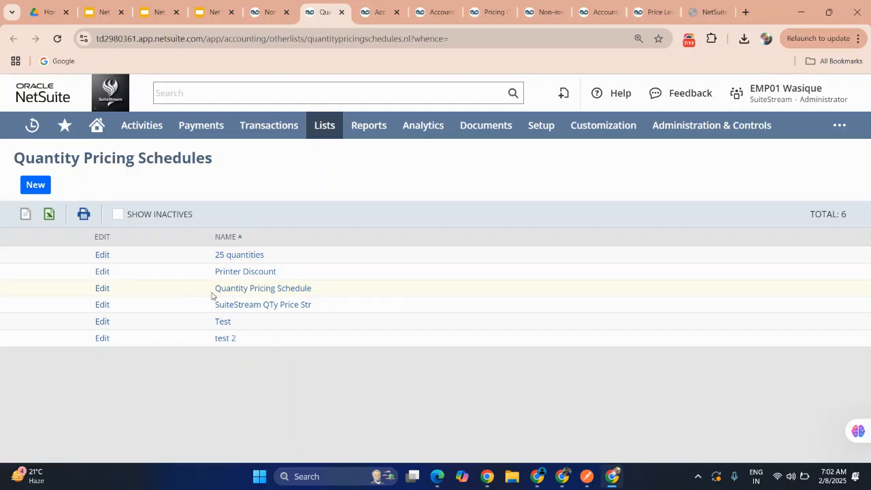
Enable Update Existing Prices on the schedule named Quantity Pricing Schedule, keep discounts calculated By Line Quantity, and save it.
left_click(103, 287)
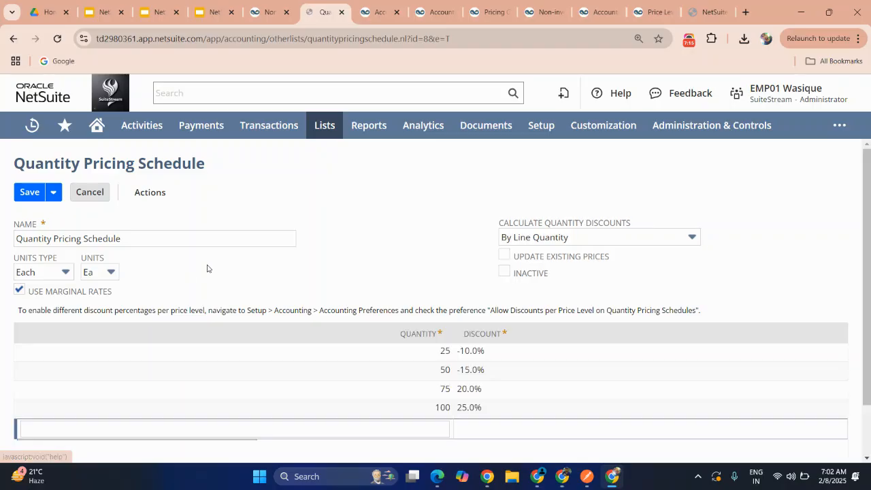
scroll(207, 268, "down", 1)
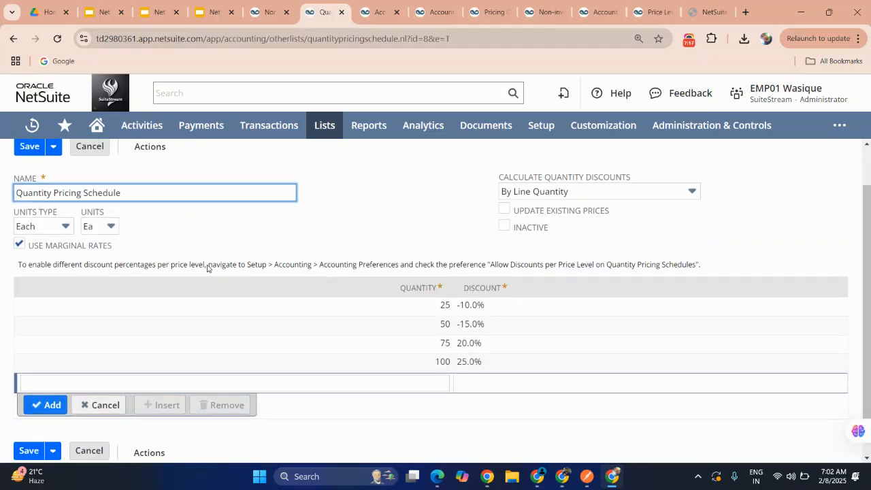
left_click(504, 209)
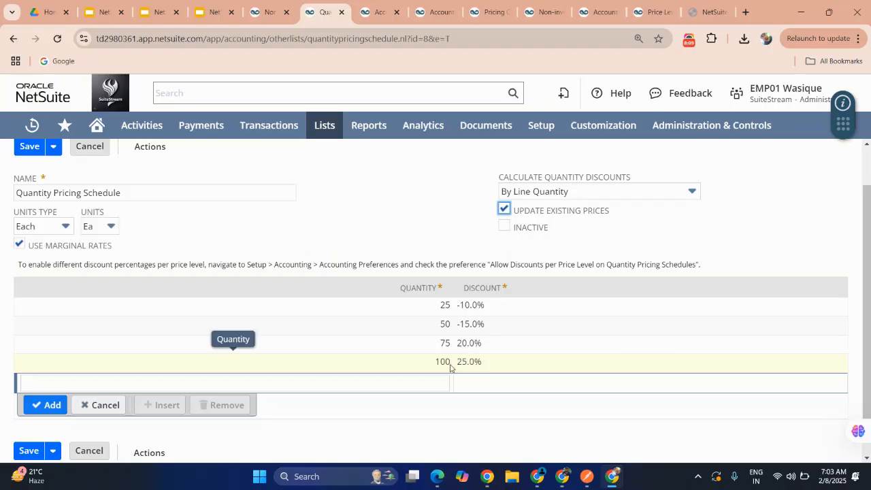
scroll(469, 361, "up", 1)
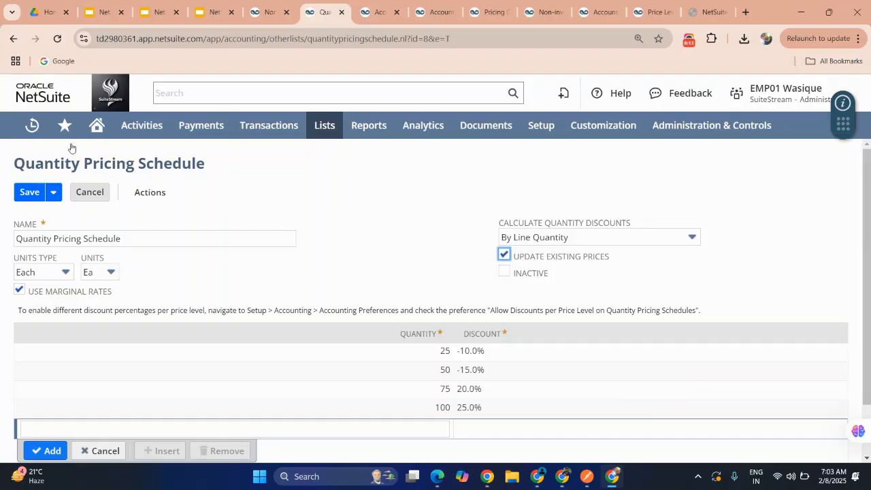
left_click(534, 237)
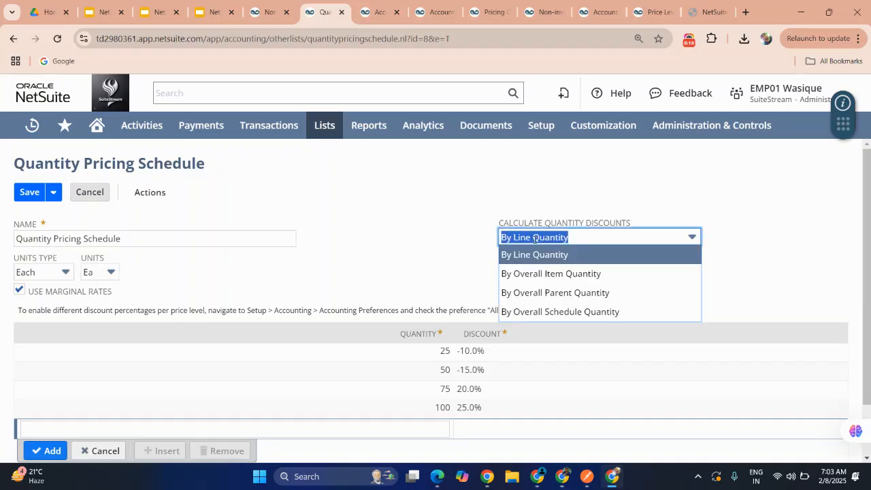
left_click(447, 240)
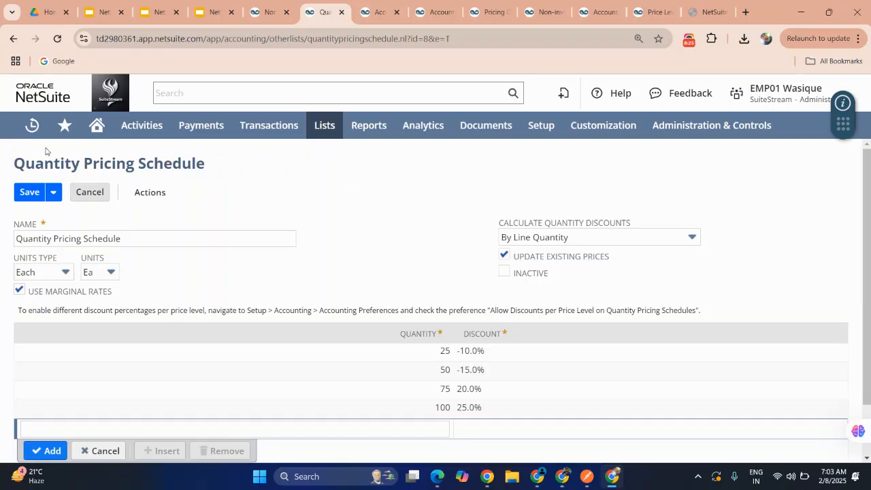
left_click(30, 193)
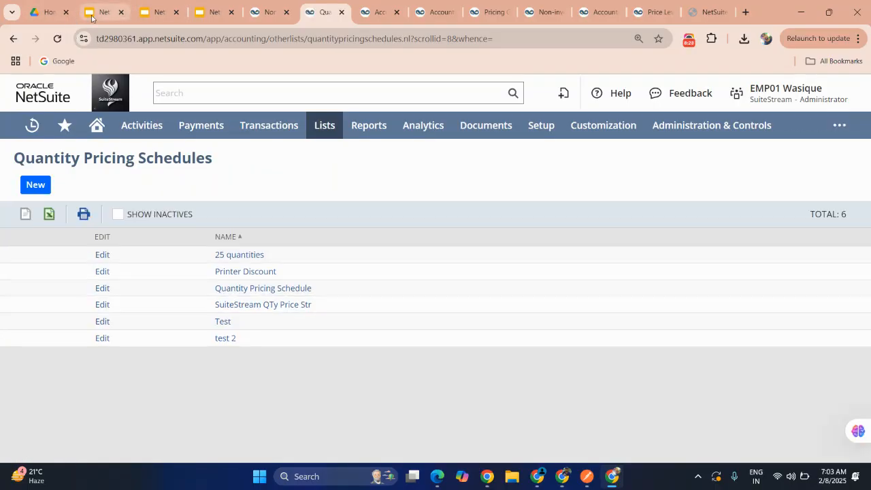
Review the slide on creating a pricing schedule and assigning it to items, then return to the Quantity Pricing Schedules list.
left_click(102, 11)
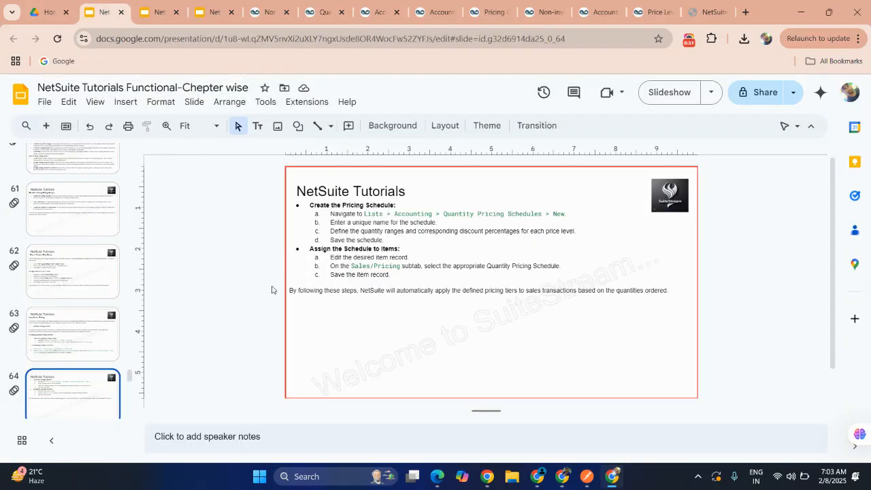
scroll(61, 279, "down", 2)
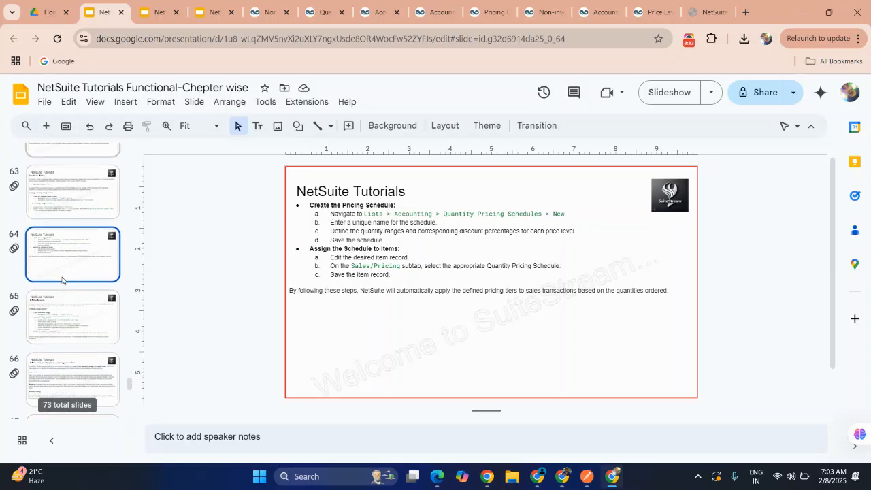
left_click(65, 306)
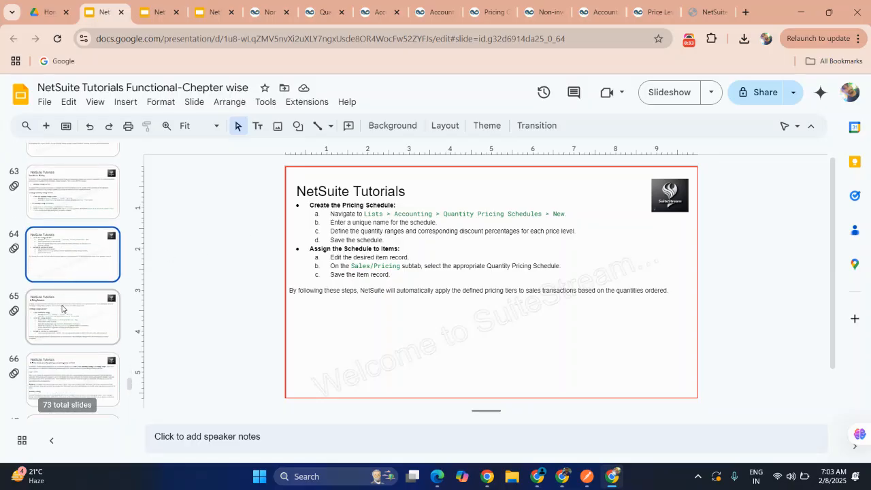
left_click(71, 243)
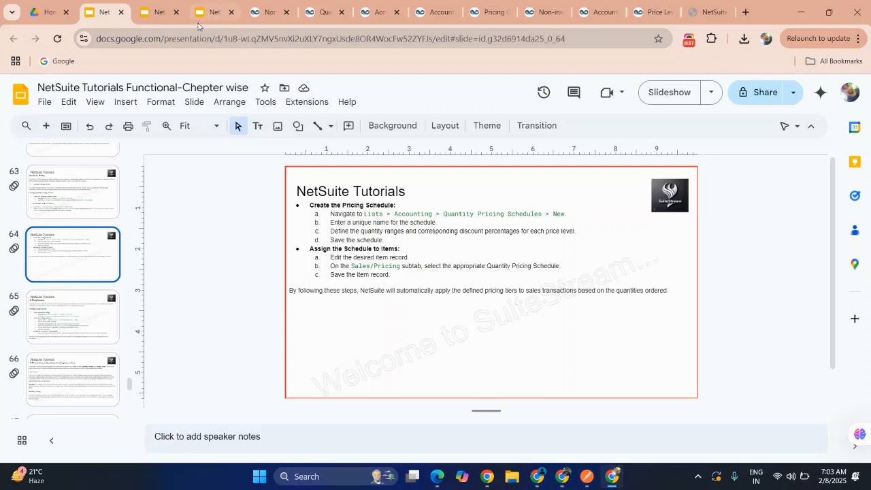
left_click(323, 13)
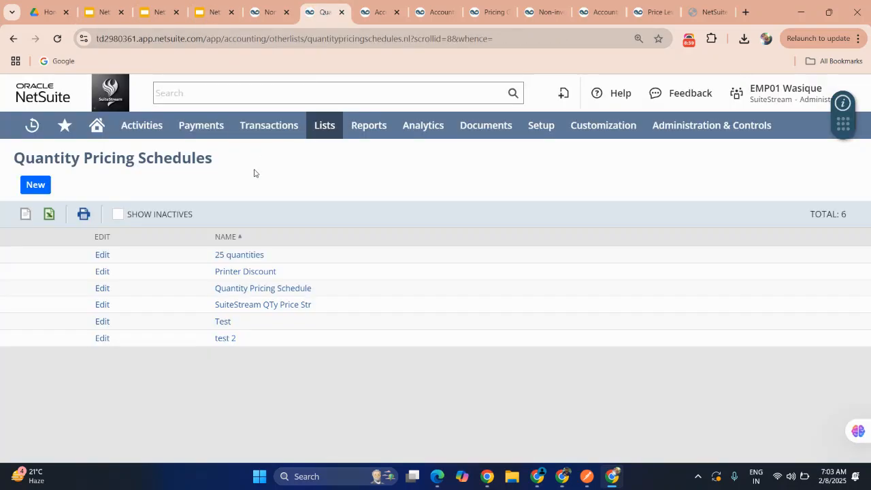
Edit the Notebooks item record to clear the billing schedule in its pricing section, and save the item.
left_click(277, 10)
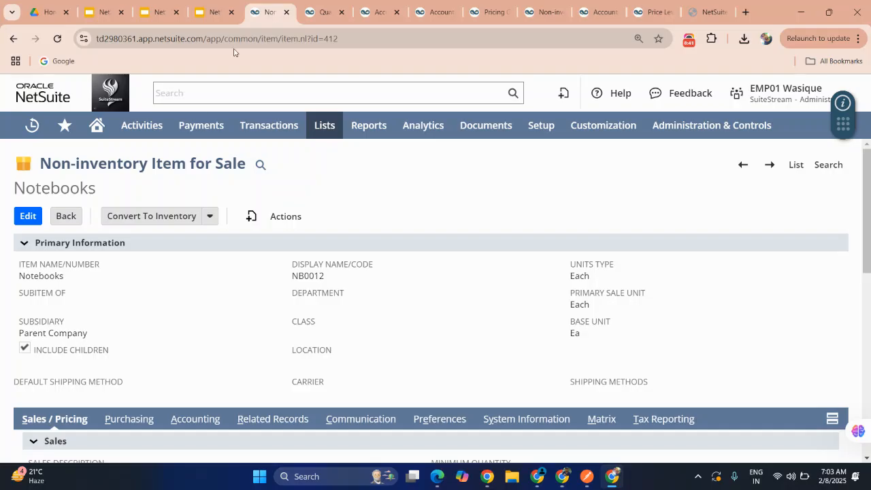
left_click(23, 217)
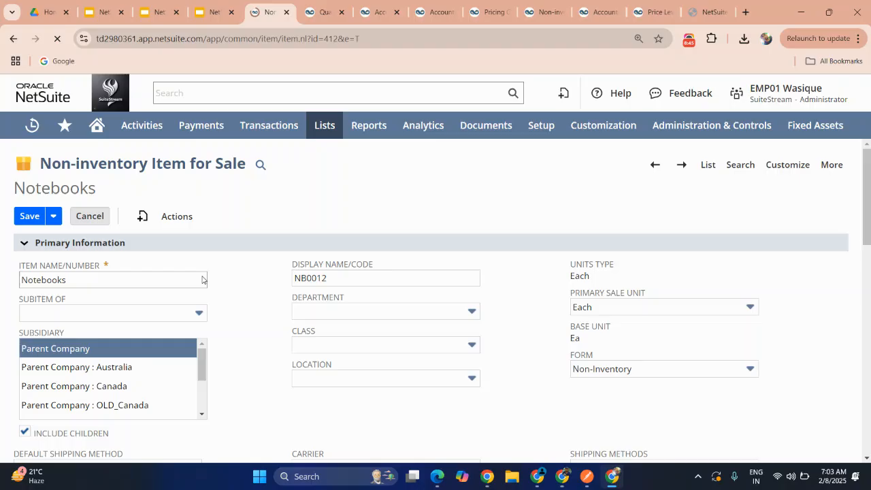
scroll(294, 258, "down", 10)
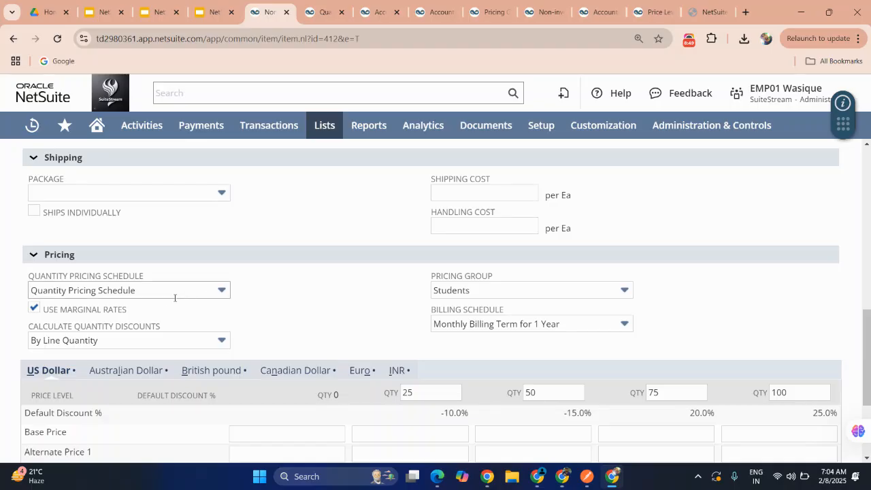
left_click(115, 290)
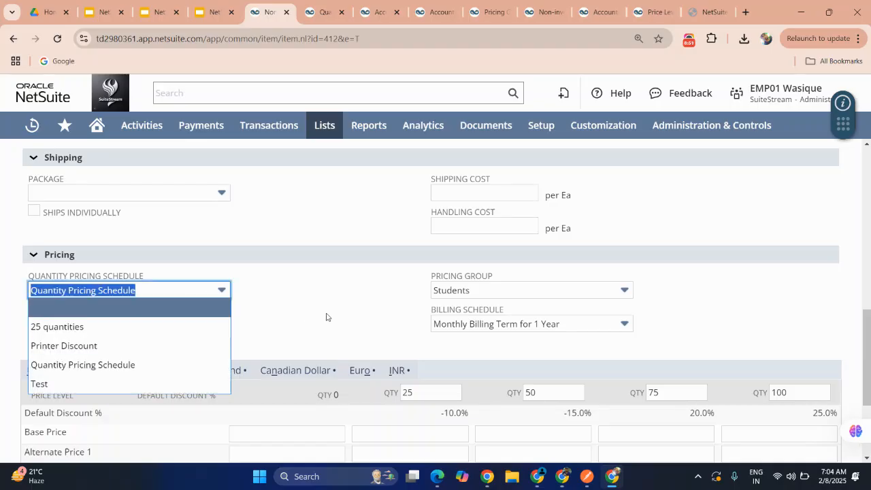
left_click(454, 325)
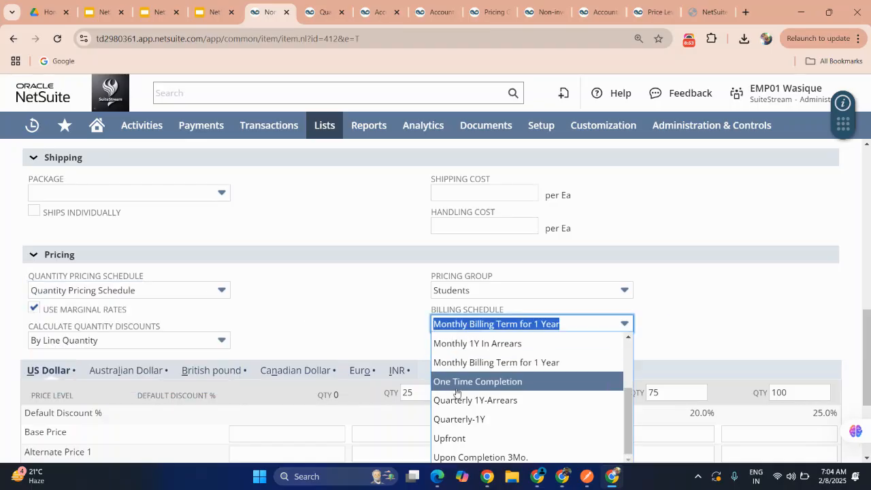
scroll(455, 389, "up", 2)
left_click(444, 344)
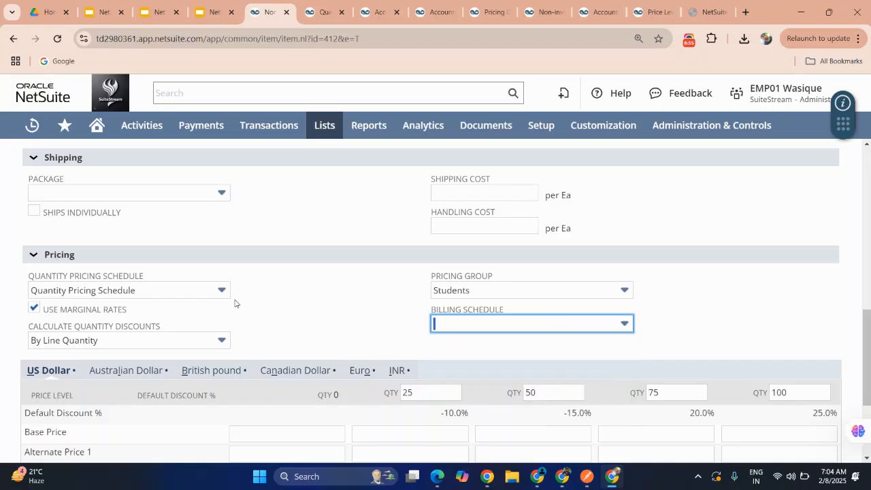
scroll(269, 334, "down", 2)
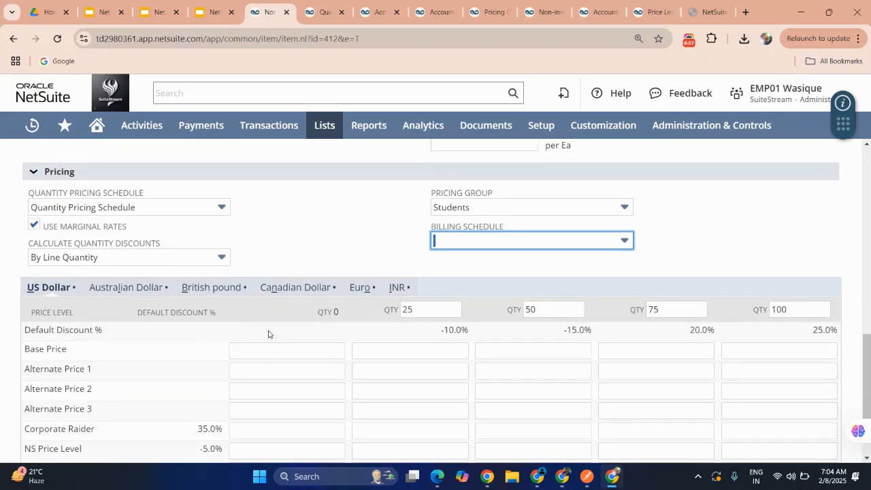
scroll(268, 334, "up", 10)
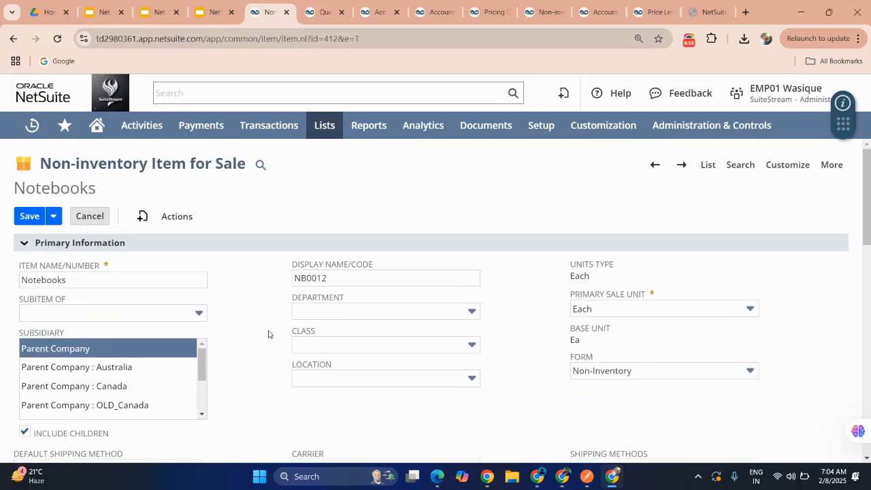
left_click(29, 215)
Open a new sales order form in a separate browser tab and switch to it.
mouse_move(261, 127)
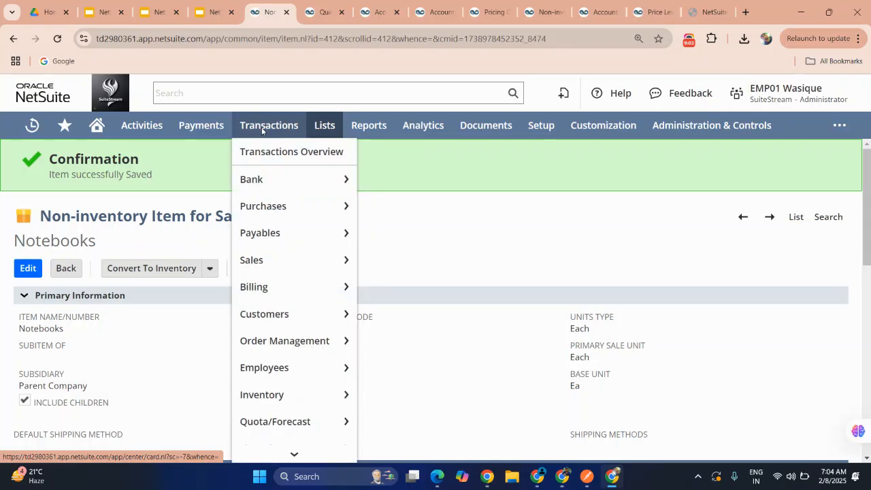
mouse_move(266, 254)
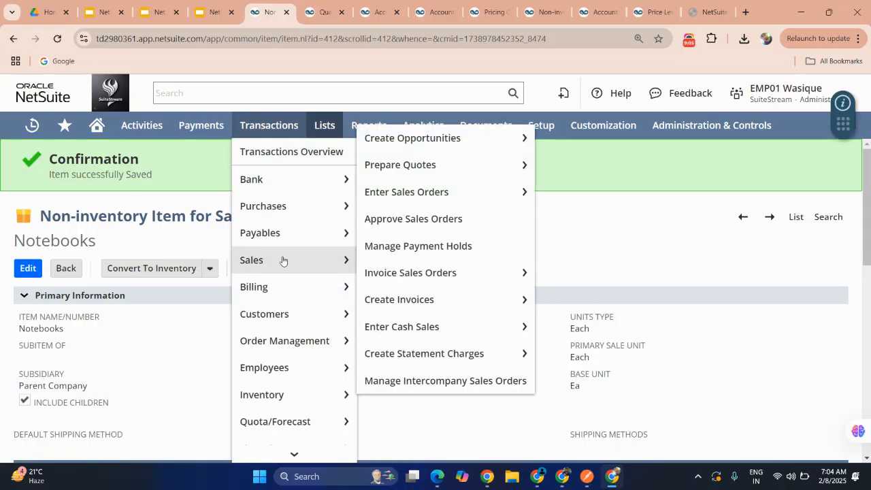
right_click(407, 194)
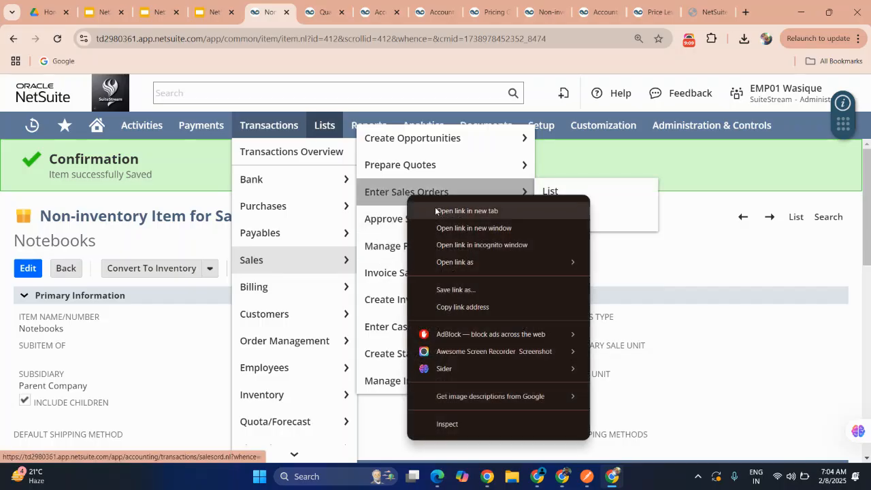
left_click(467, 210)
left_click(299, 12)
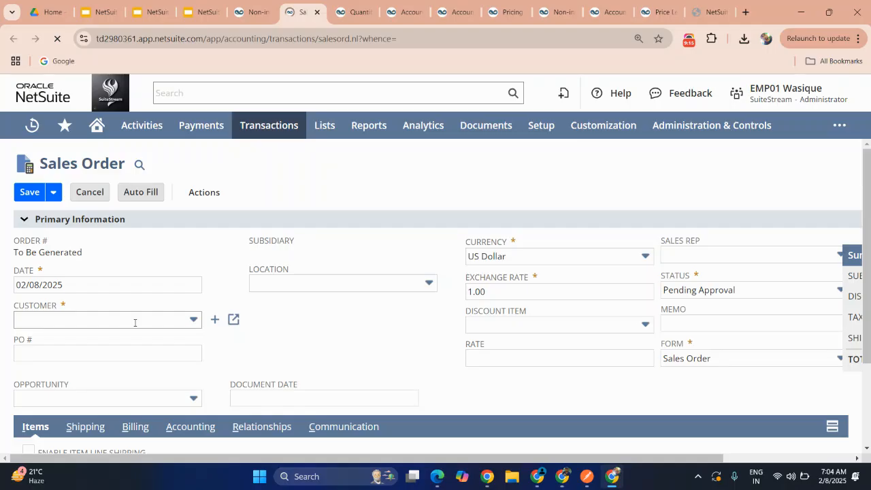
Set the sales order's customer to Test Customer.
left_click(135, 321)
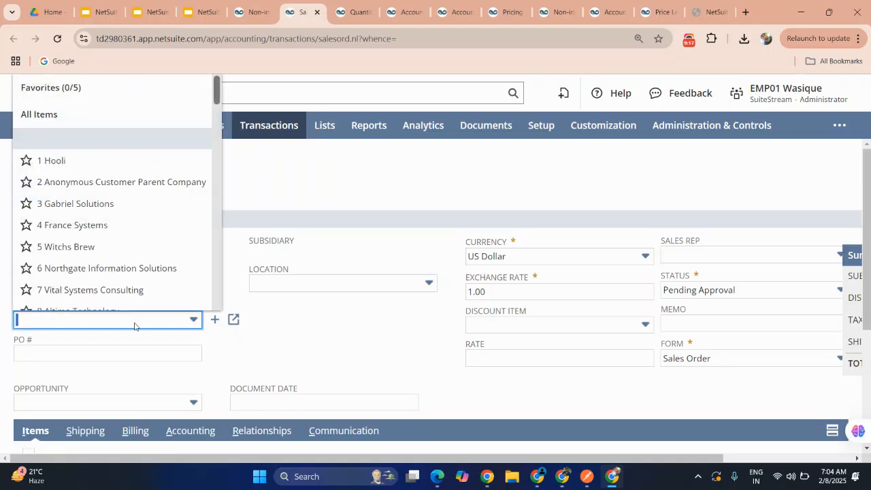
scroll(119, 238, "down", 15)
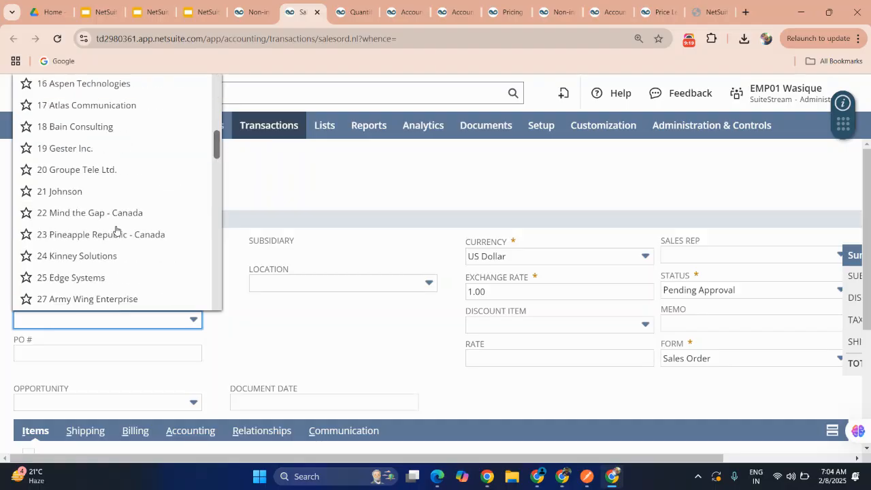
scroll(116, 231, "down", 5)
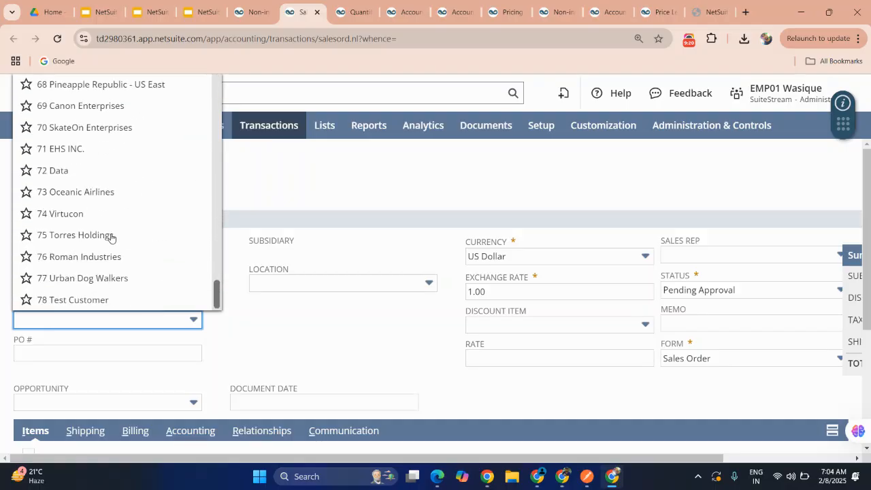
left_click(81, 300)
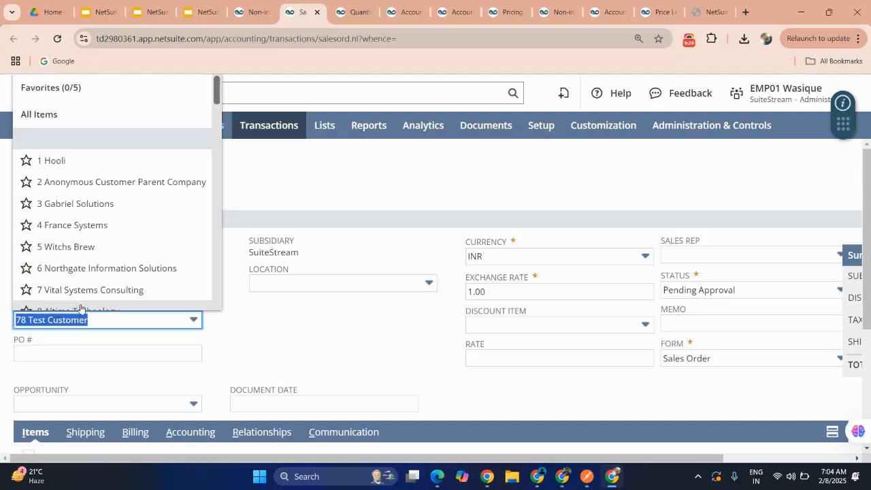
Choose Notebooks as the item on the sales order's first line.
scroll(313, 365, "down", 3)
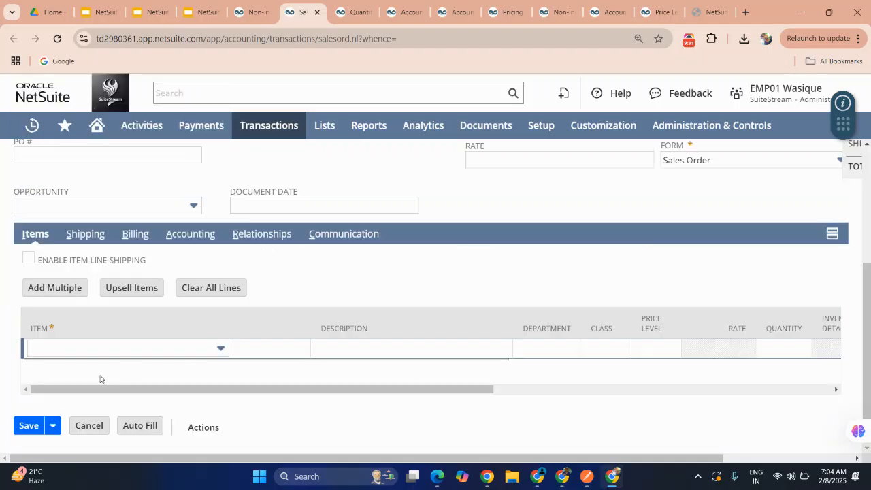
left_click(143, 348)
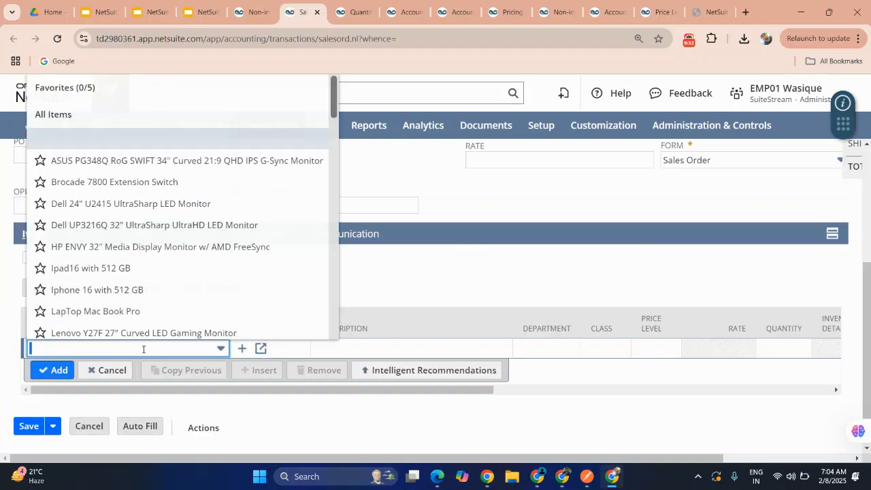
scroll(142, 245, "down", 3)
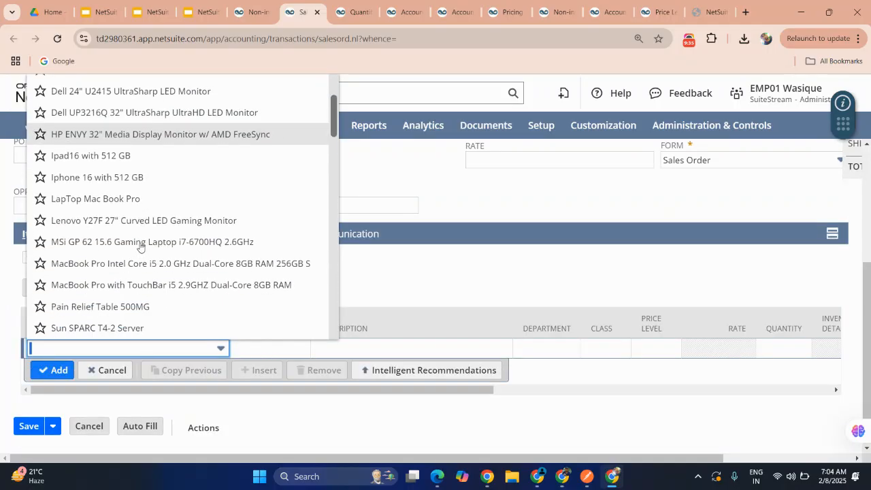
scroll(139, 247, "down", 10)
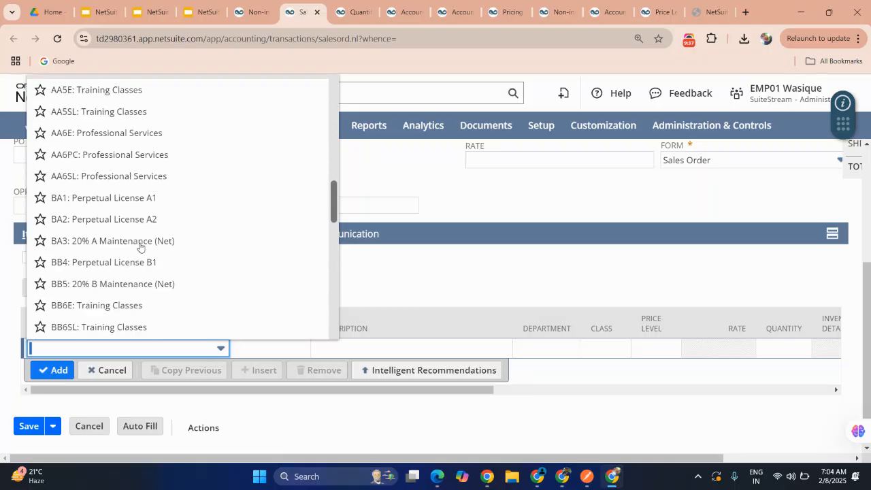
scroll(136, 241, "down", 5)
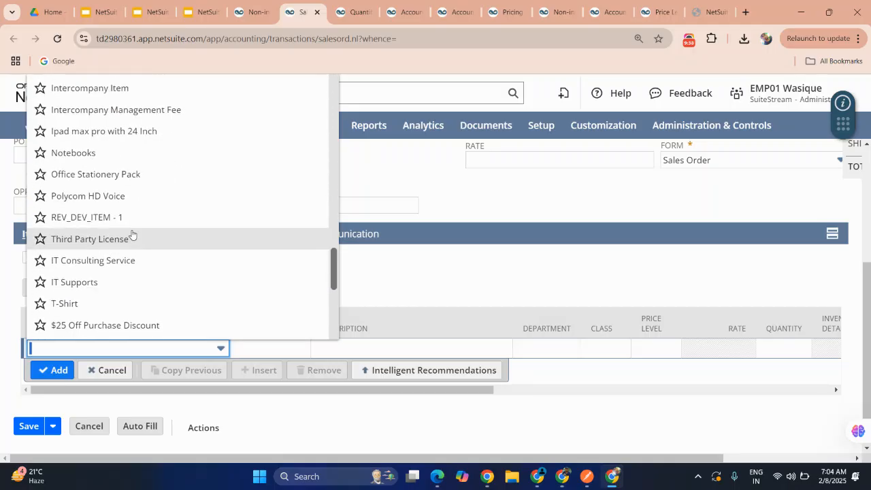
left_click(86, 153)
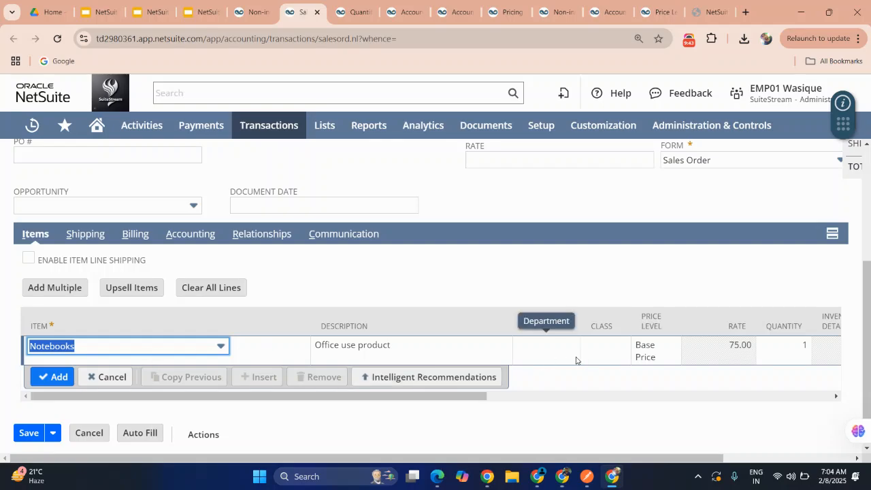
Set the Notebooks line's quantity to 24 and add the line to the sales order.
scroll(612, 361, "right", 3)
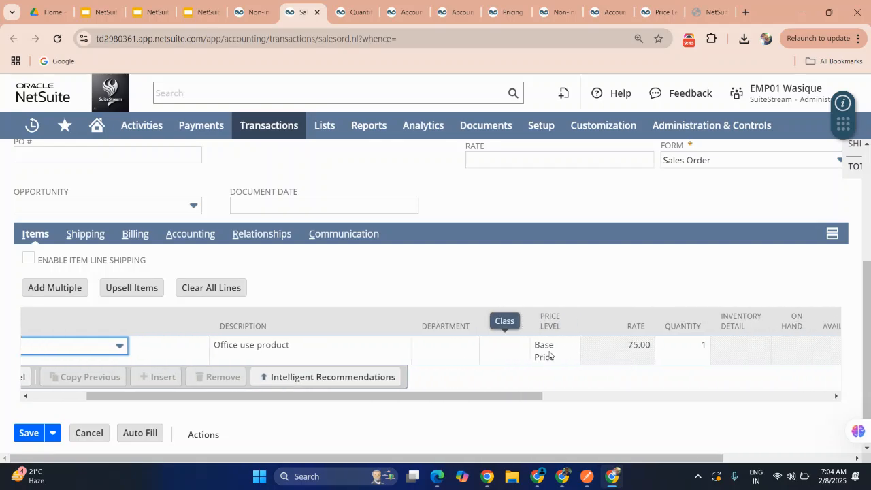
left_click(546, 357)
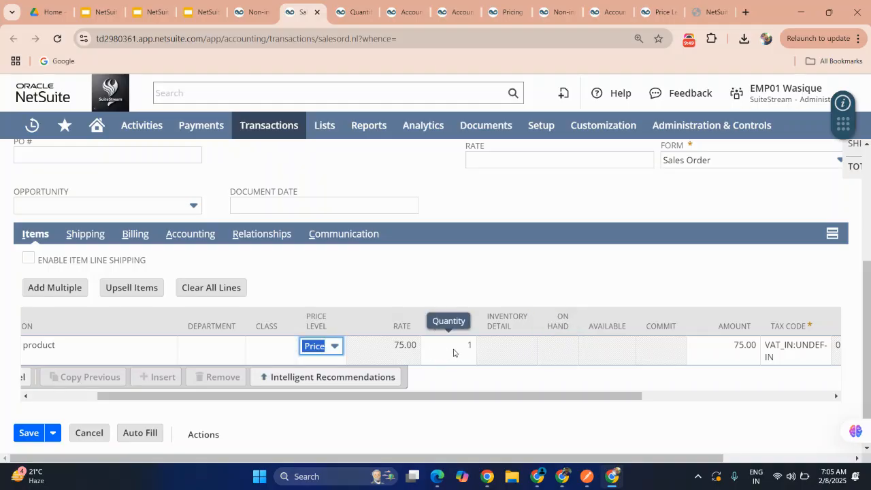
left_click(458, 350)
key("BackSpace")
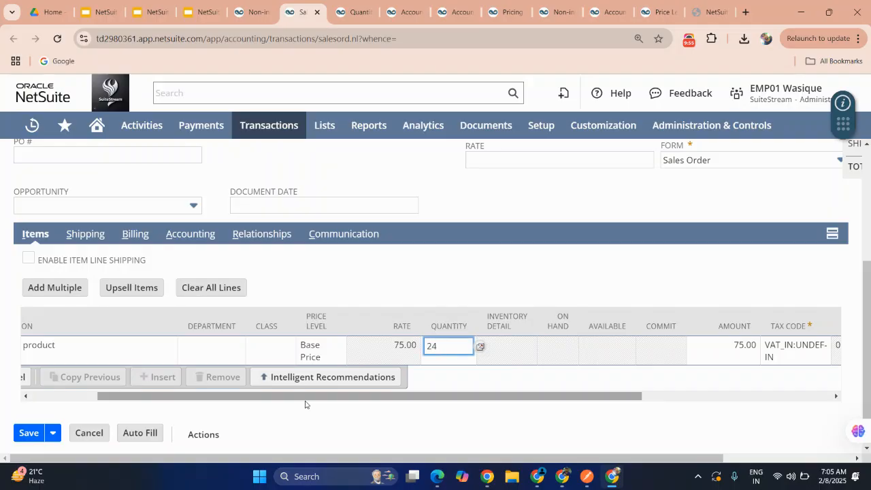
left_click_drag(117, 401, 50, 401)
left_click(54, 378)
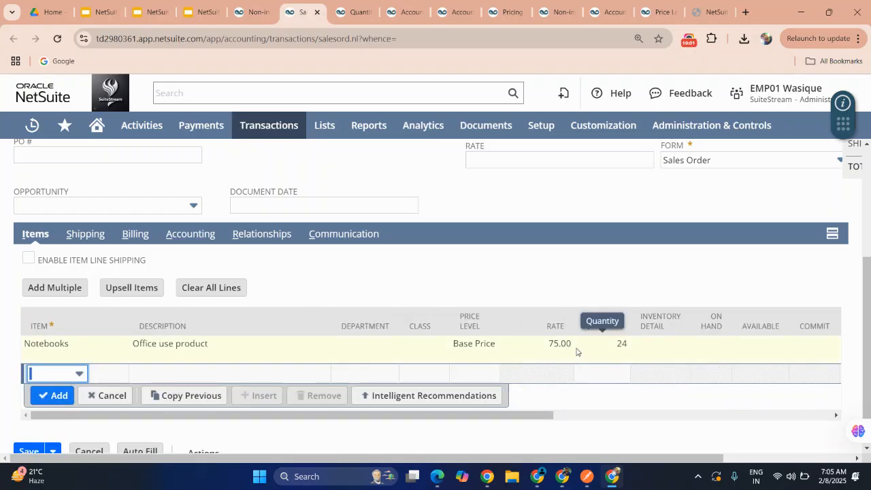
Change the quantity on the added Notebooks order line to 5 and confirm the line.
left_click(559, 344)
left_click(559, 345)
double_click(559, 346)
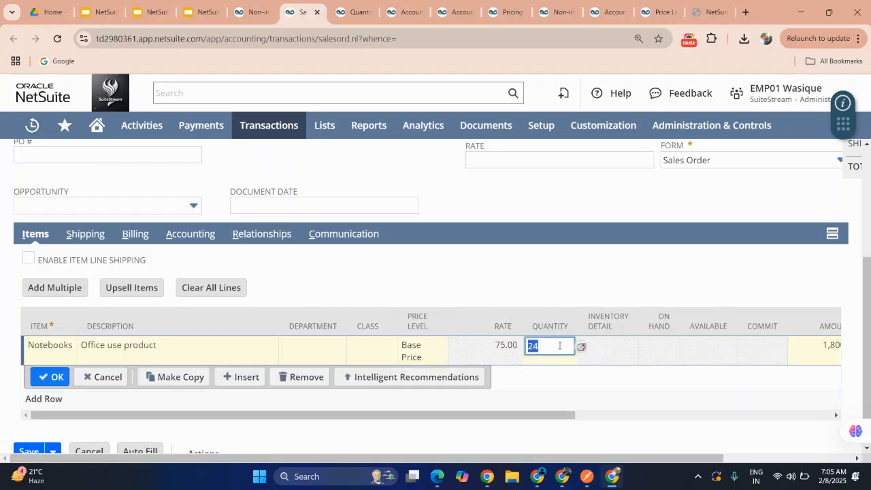
key("BackSpace")
type("5")
left_click(50, 378)
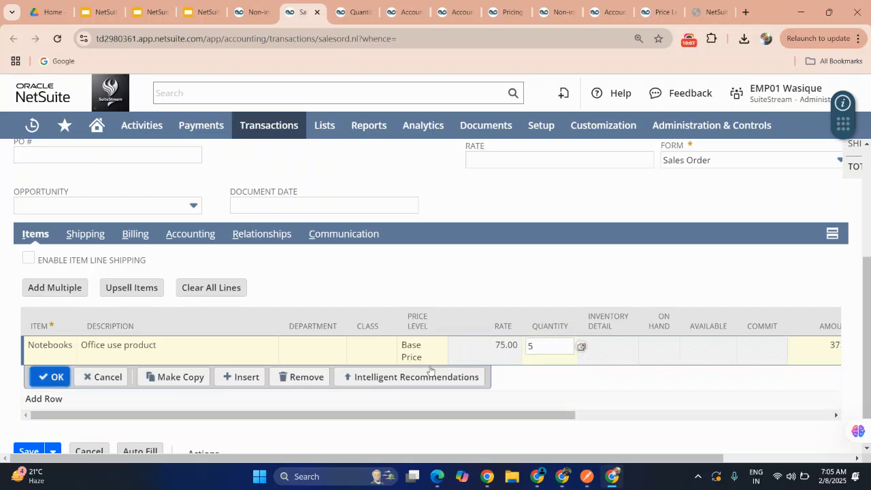
Change the Notebooks order line's quantity to 25 and confirm the line.
left_click(568, 348)
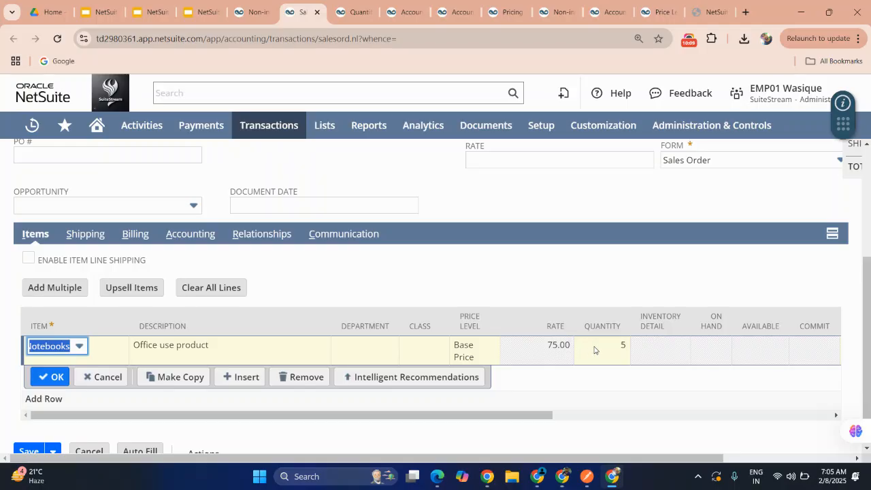
left_click(595, 349)
key("BackSpace")
type("2")
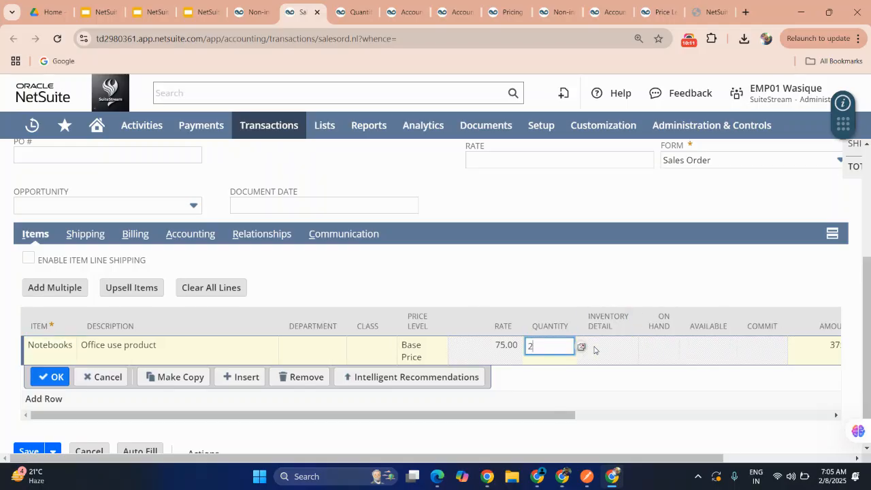
type("5")
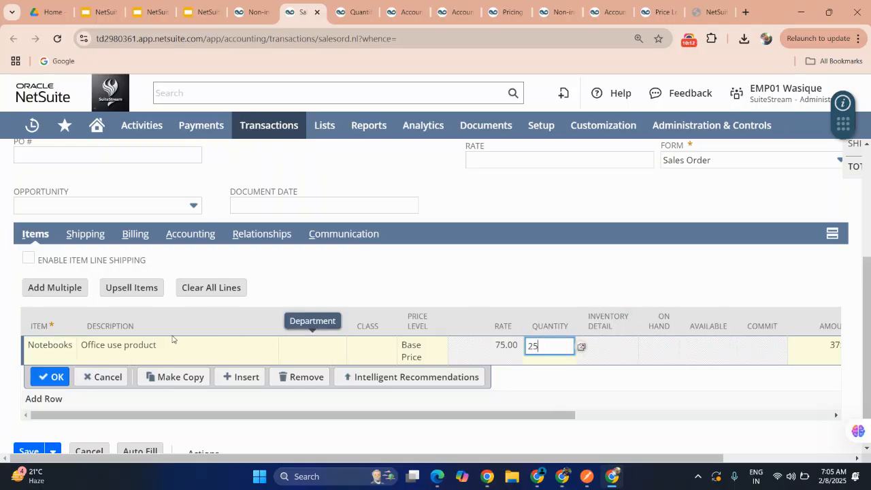
left_click(60, 378)
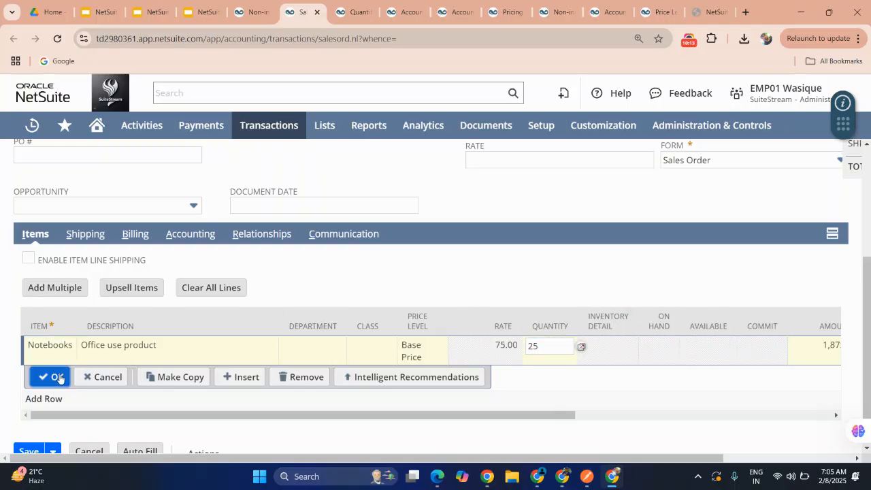
left_click(57, 378)
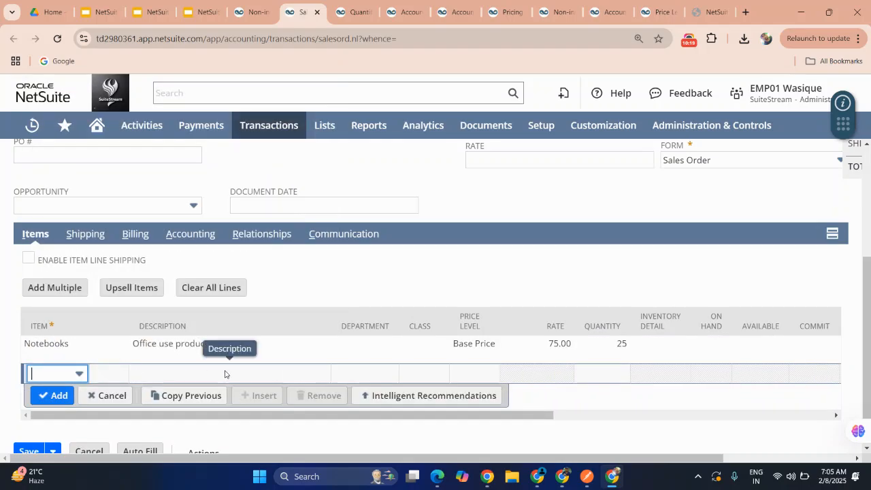
Set the Notebooks order line's quantity to 30 and confirm the line.
left_click(583, 356)
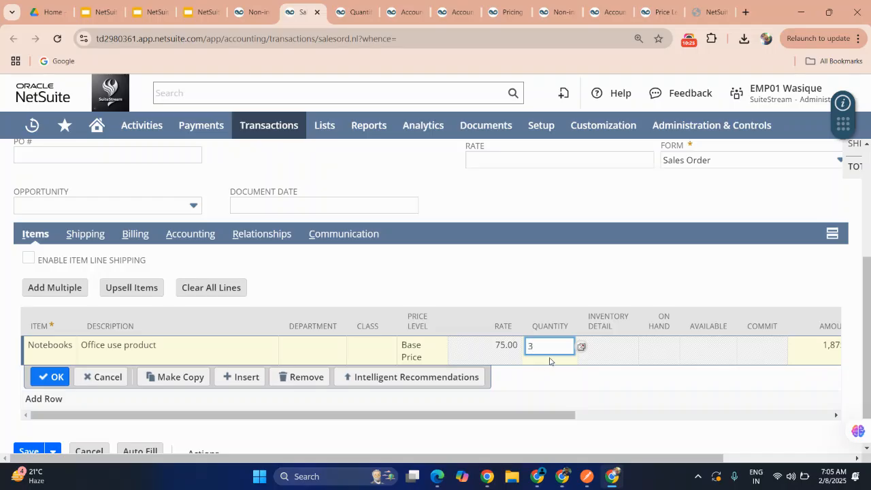
type("30")
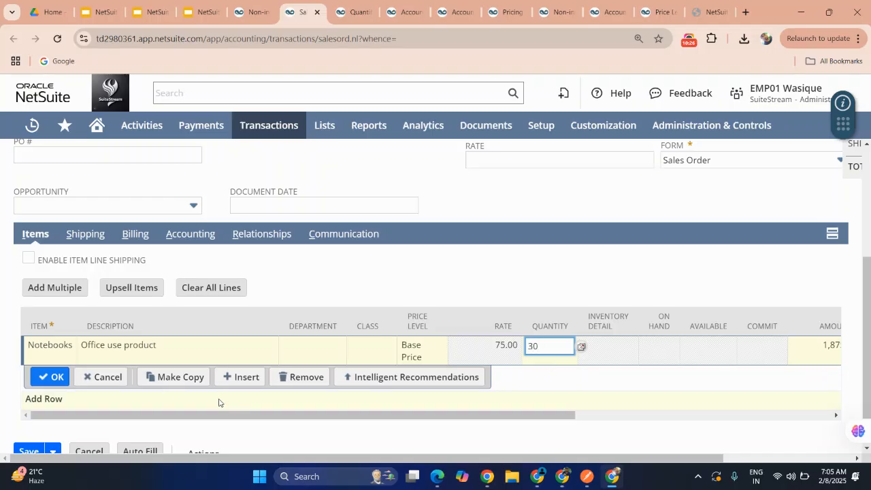
left_click(55, 378)
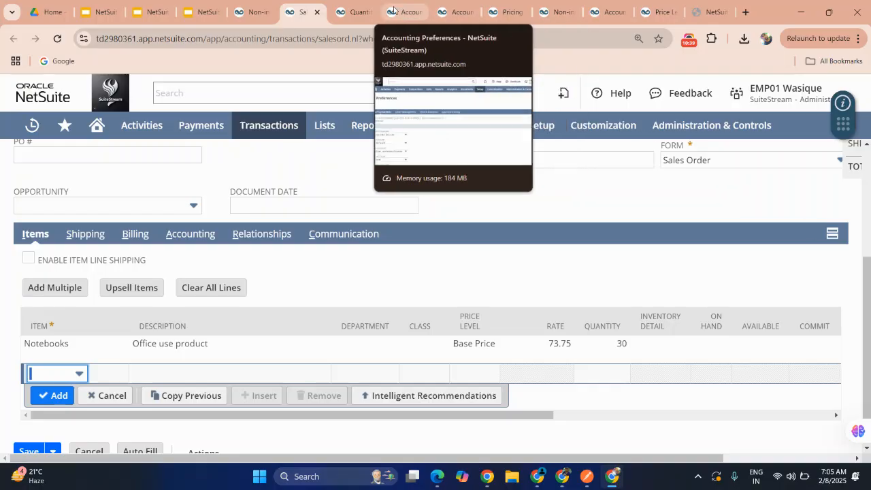
Examine the INR price table on the Notebooks item record, comparing the base price across the quantity tiers.
left_click(252, 11)
scroll(307, 265, "down", 10)
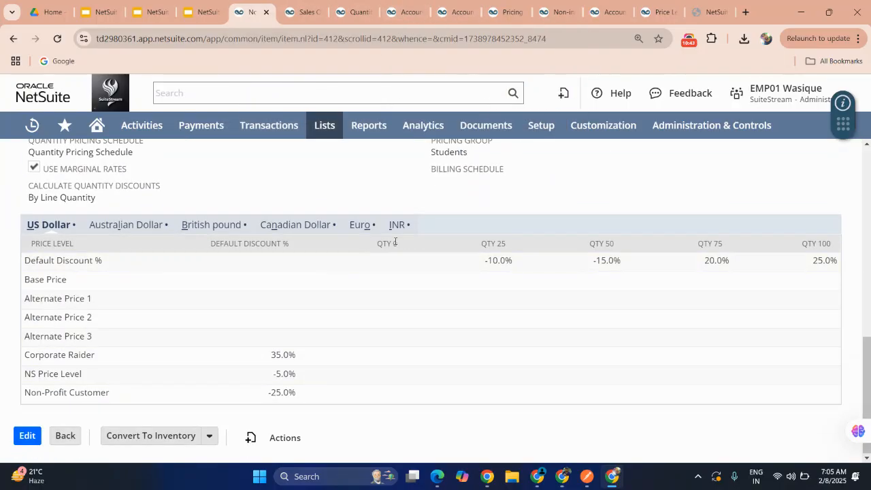
left_click(399, 226)
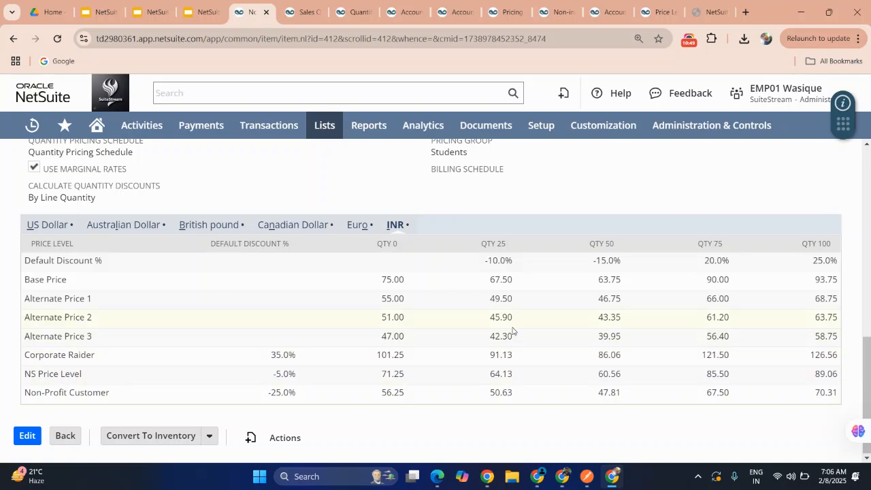
left_click_drag(304, 320, 472, 270)
left_click(472, 270)
double_click(603, 280)
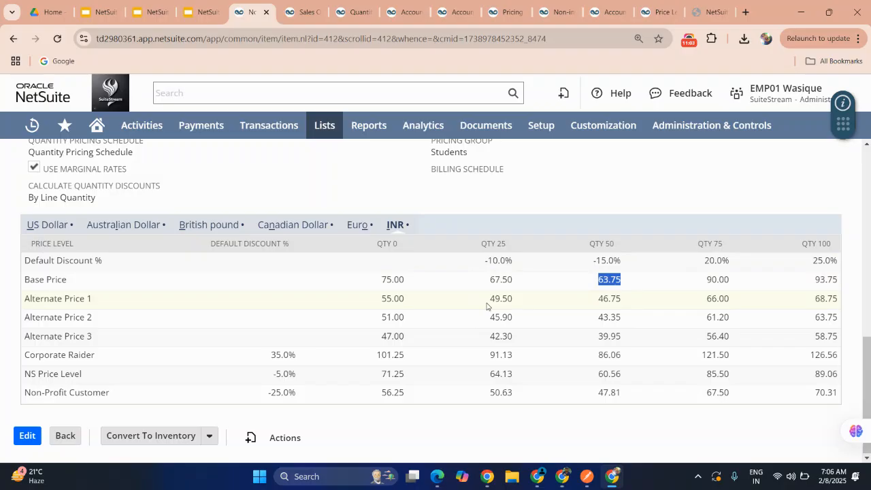
Return to the sales order with the Notebooks line and save it.
left_click(302, 11)
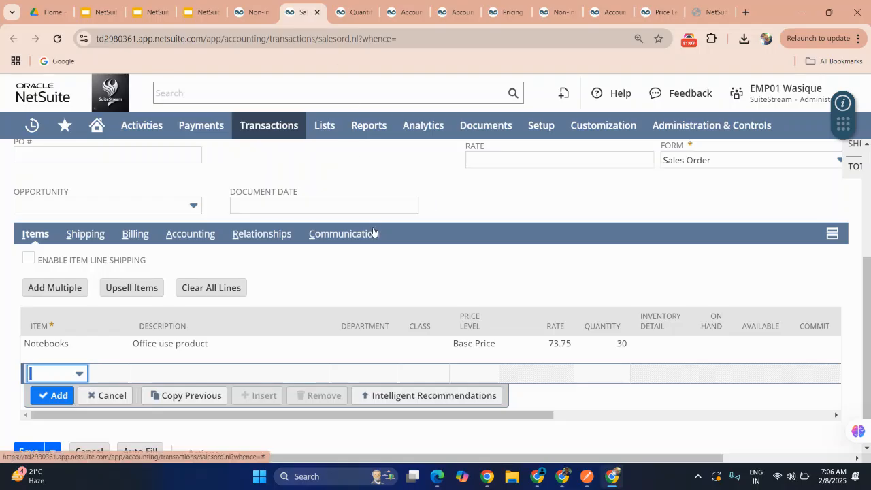
scroll(373, 231, "up", 1)
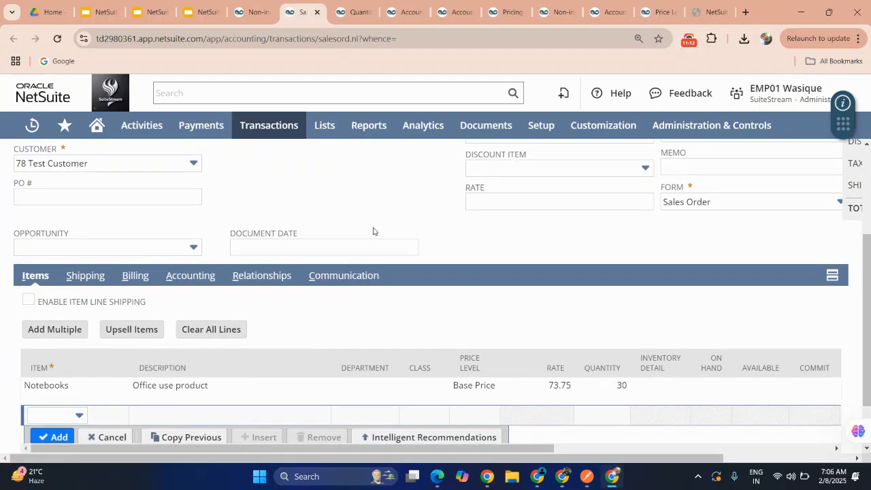
scroll(372, 231, "up", 3)
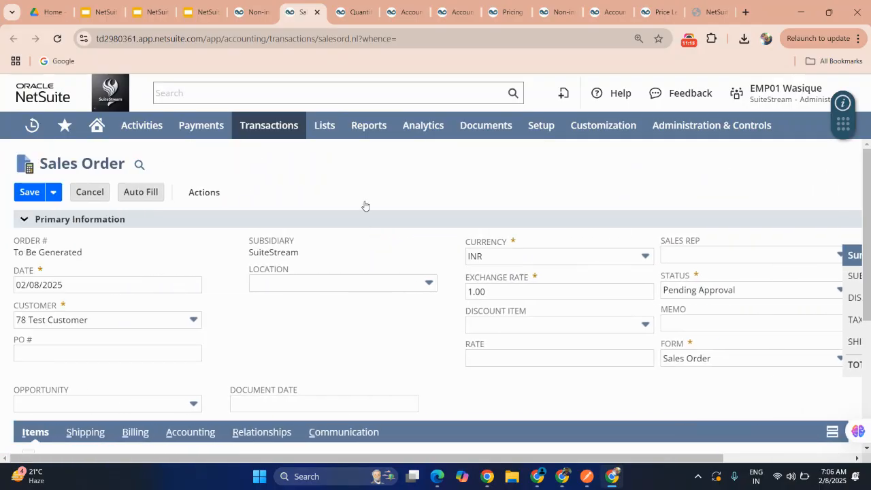
left_click(34, 190)
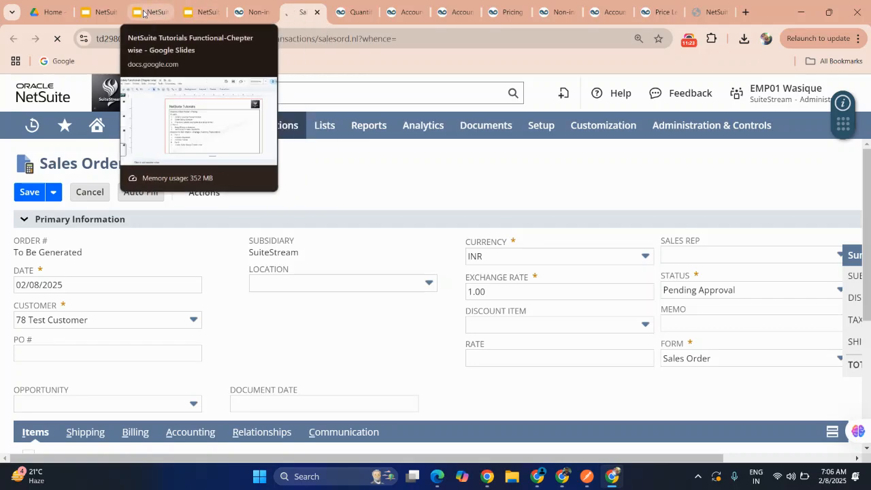
Switch to the Google Slides tutorial decks and review the pricing schedule steps, the Billing Schedule slide and the Chapter 9 outline.
left_click(94, 12)
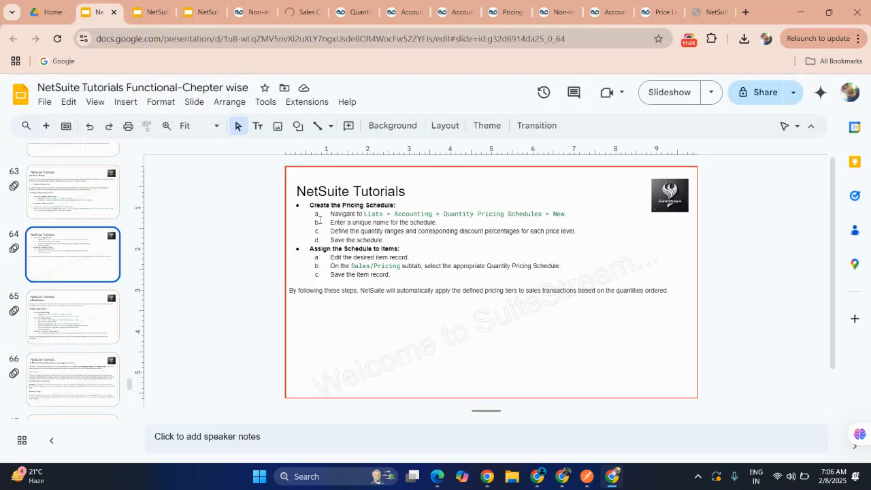
scroll(339, 224, "down", 1)
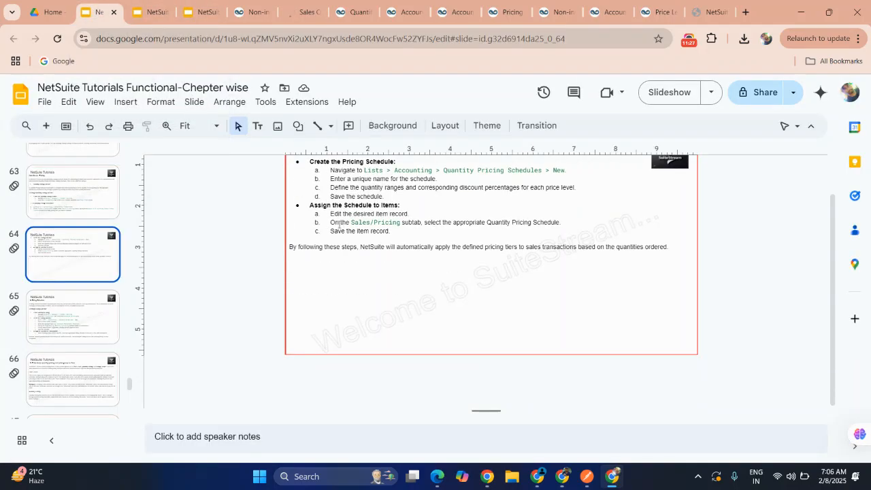
scroll(339, 224, "down", 2)
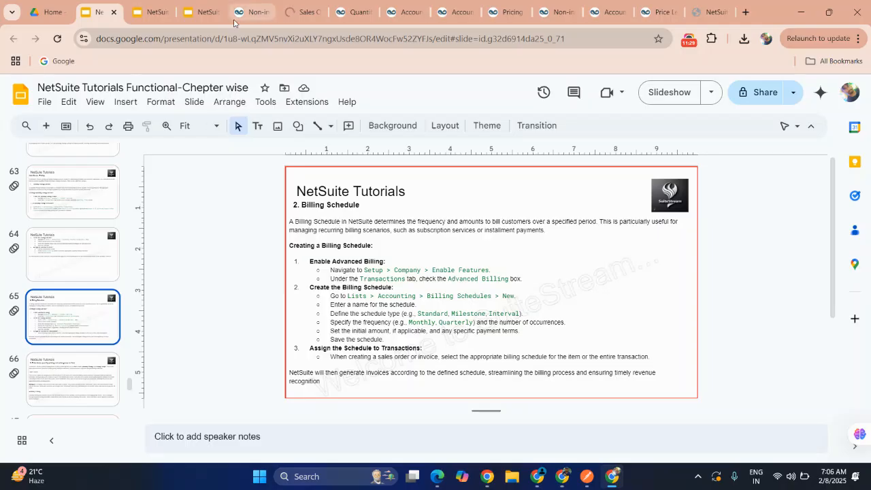
left_click(204, 12)
left_click(153, 12)
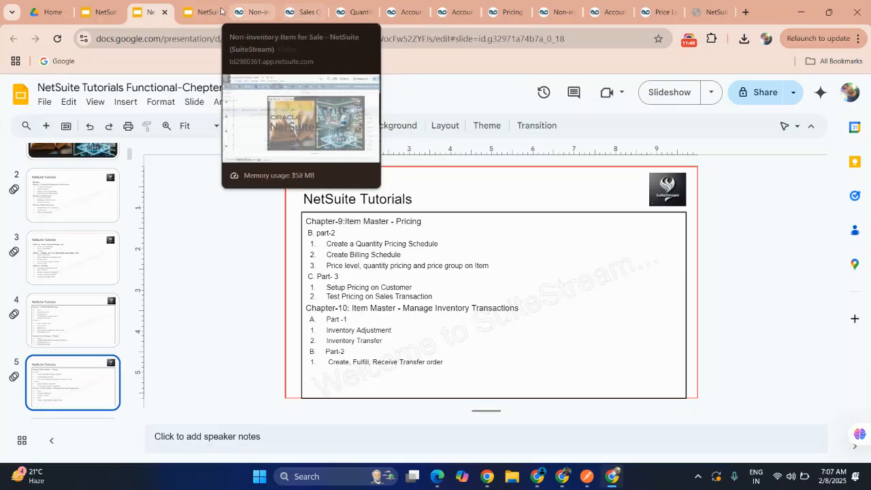
Switch back to NetSuite from the slides and go from the Notebooks item record to the home dashboard.
left_click(256, 12)
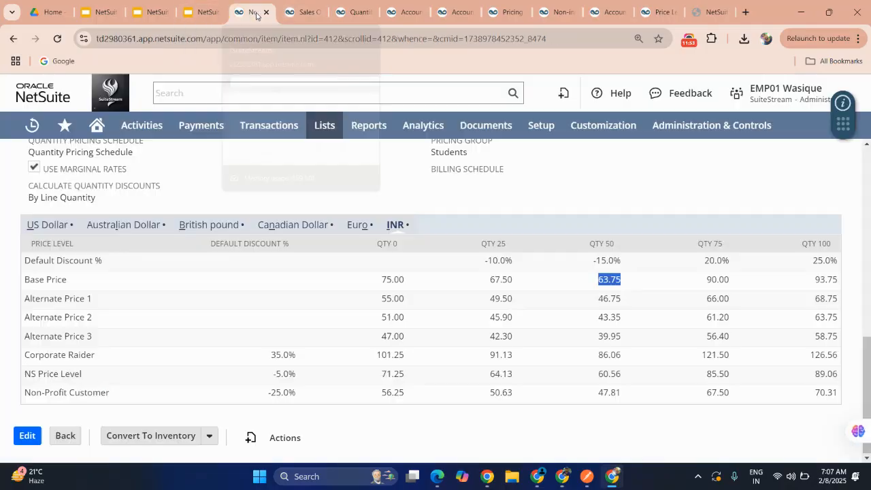
left_click(94, 127)
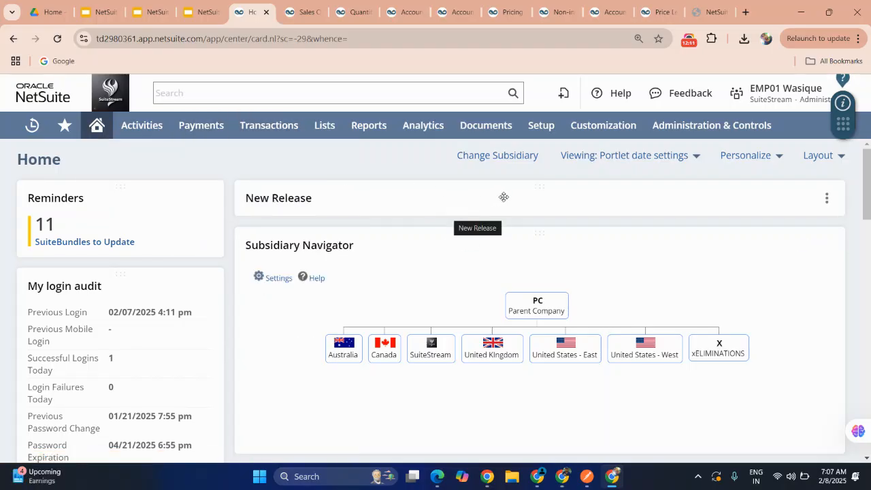
left_click(687, 42)
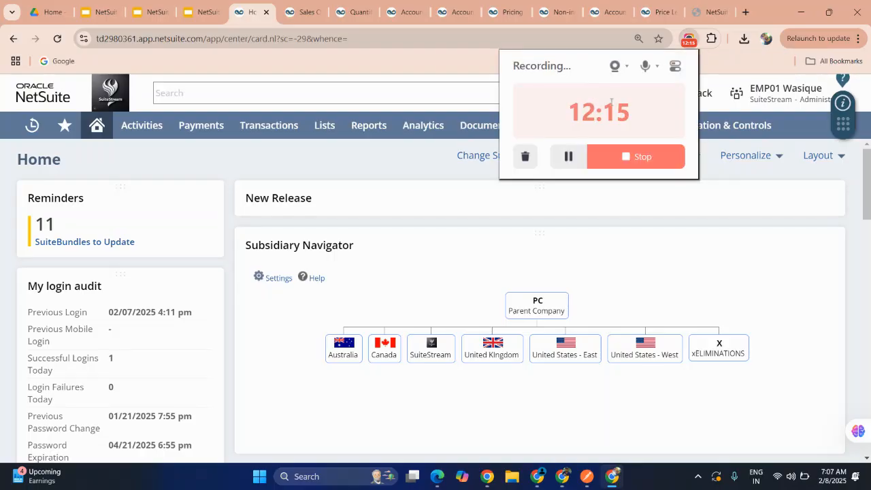